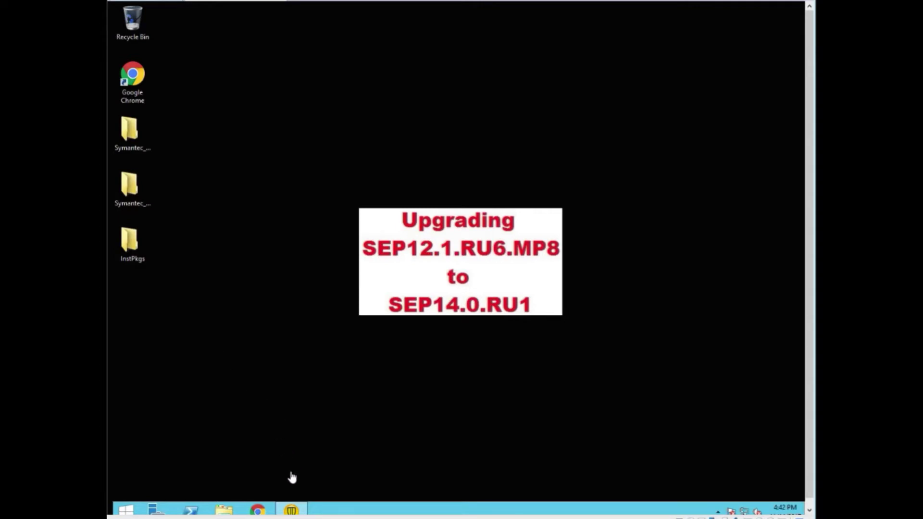
Open File Explorer from the taskbar to the This PC view.
left_click(291, 510)
Go to C:\Program Files (x86)\Symantec\Symantec Endpoint Protection Manager\tomcat\etc and select conf.properties.
left_click(222, 508)
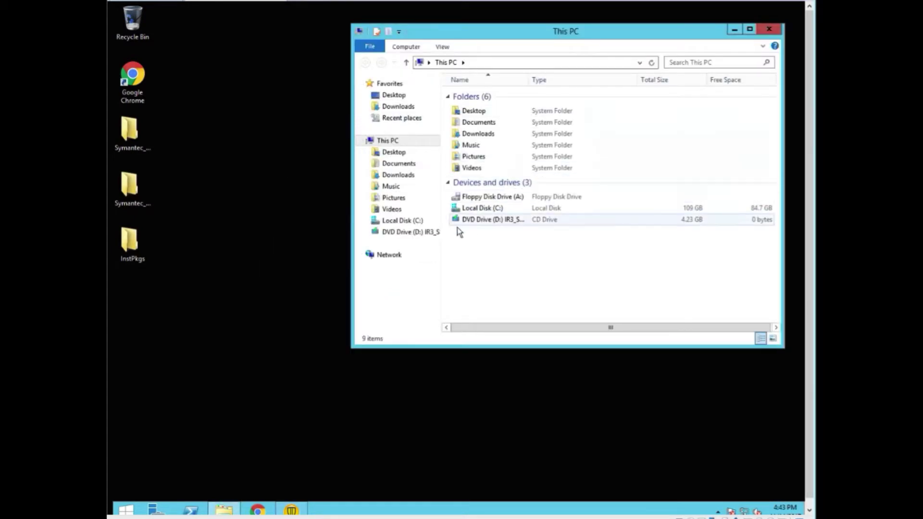
mouse_move(455, 212)
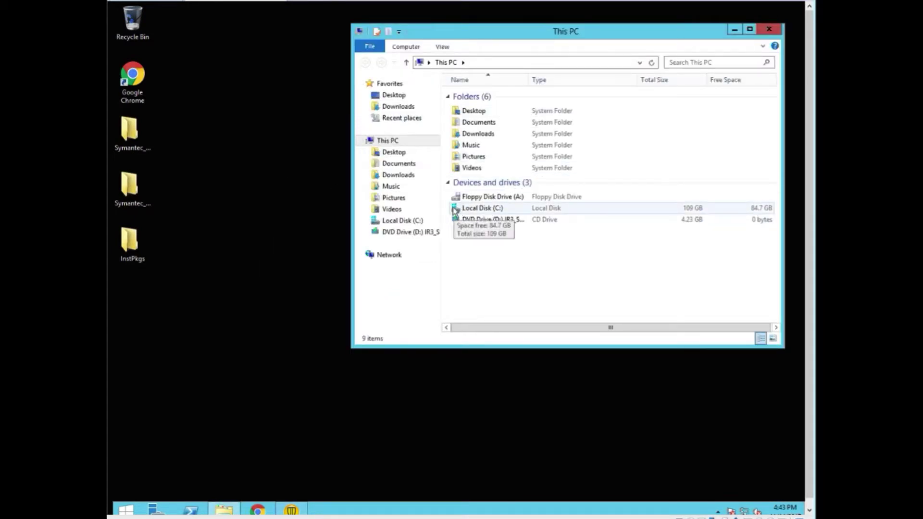
double_click(455, 211)
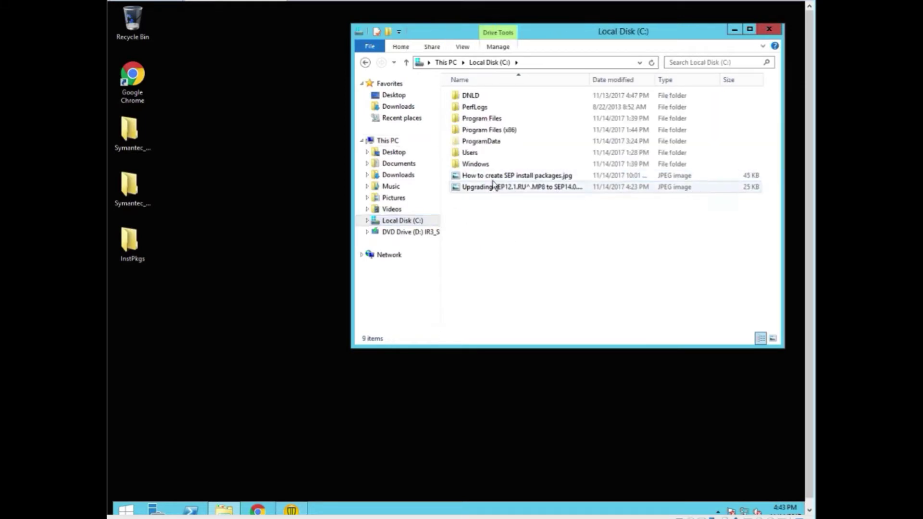
double_click(457, 130)
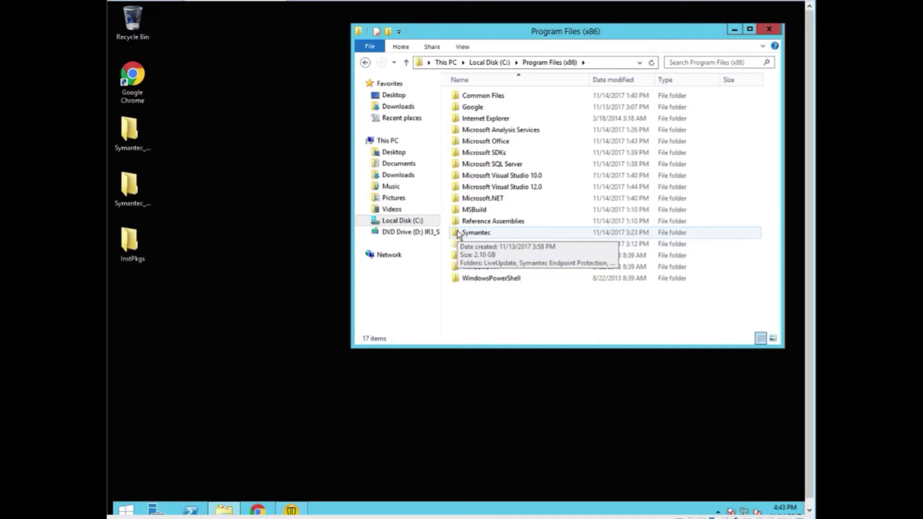
double_click(473, 233)
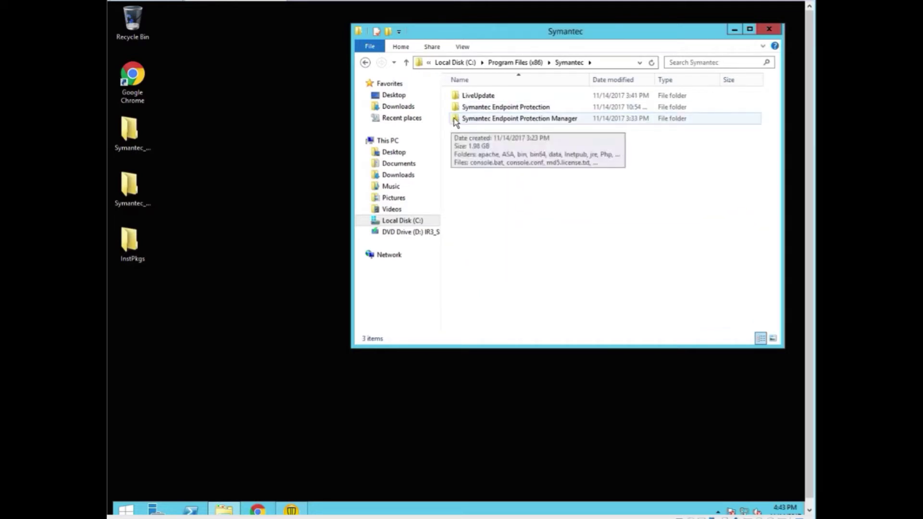
double_click(453, 117)
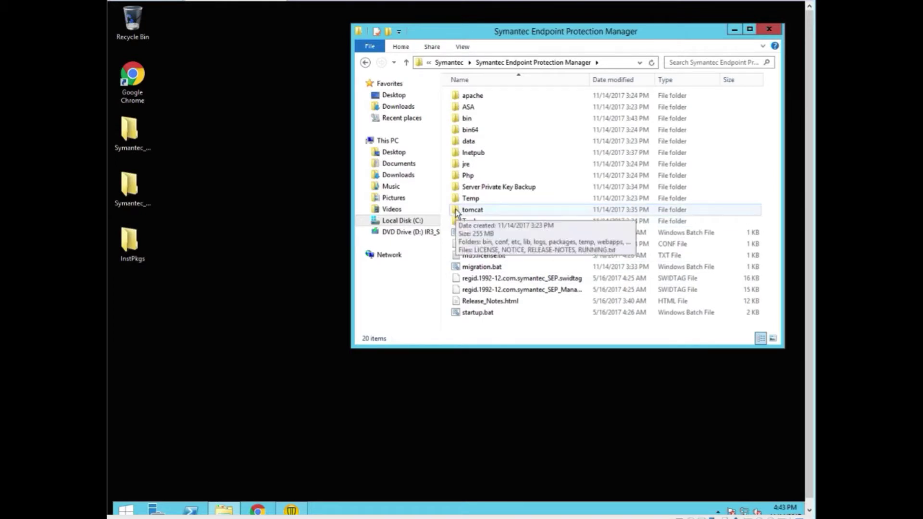
double_click(456, 211)
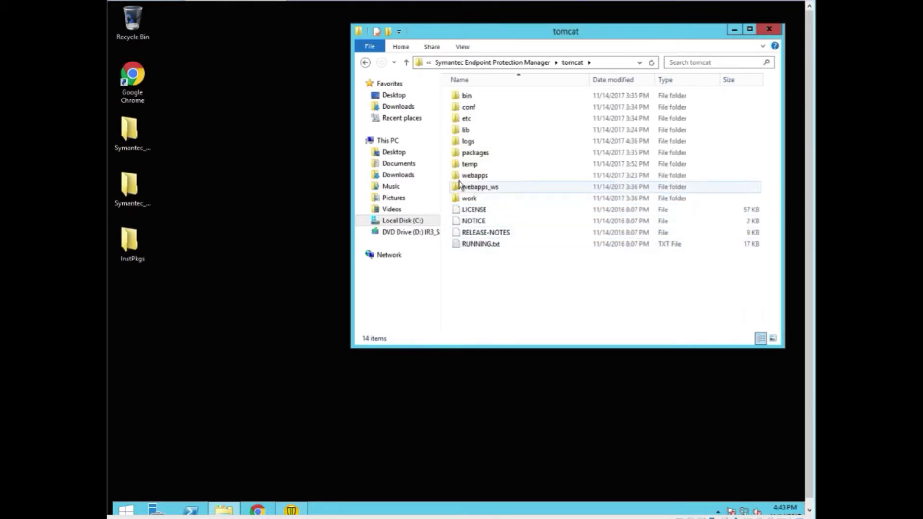
double_click(457, 119)
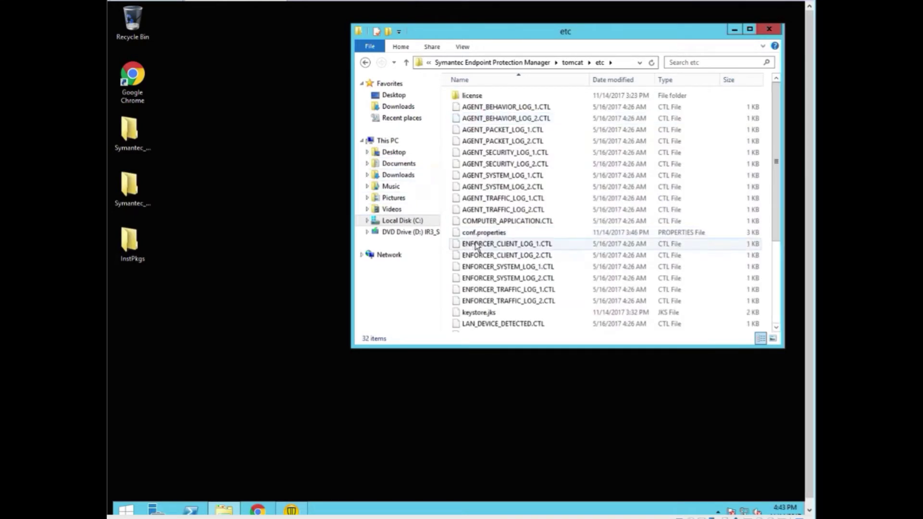
left_click(500, 234)
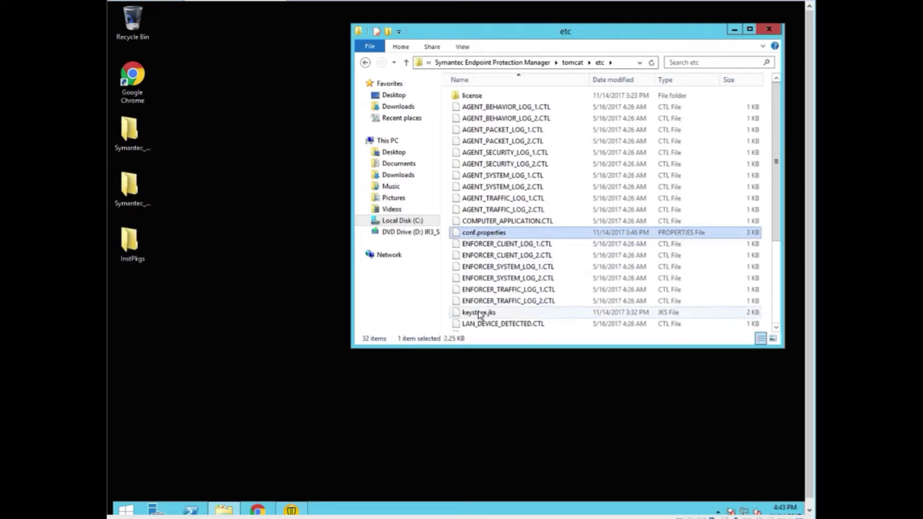
double_click(468, 234)
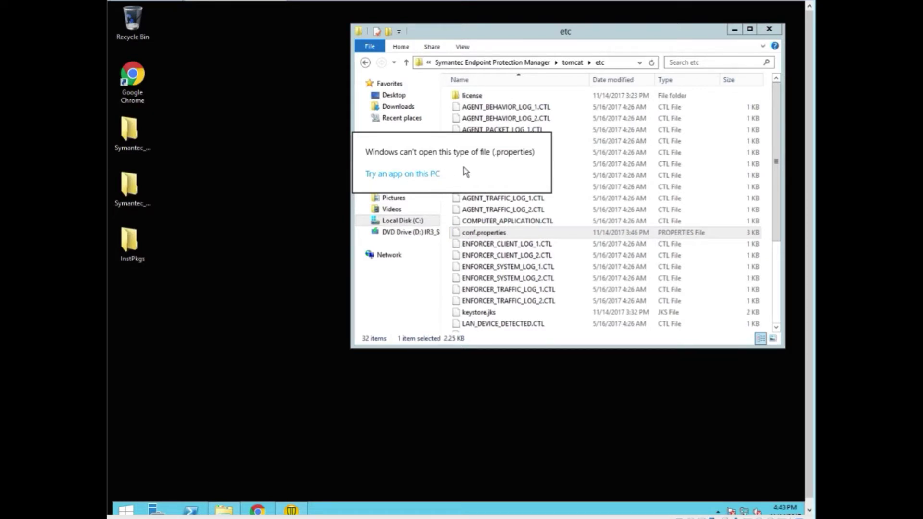
left_click(423, 175)
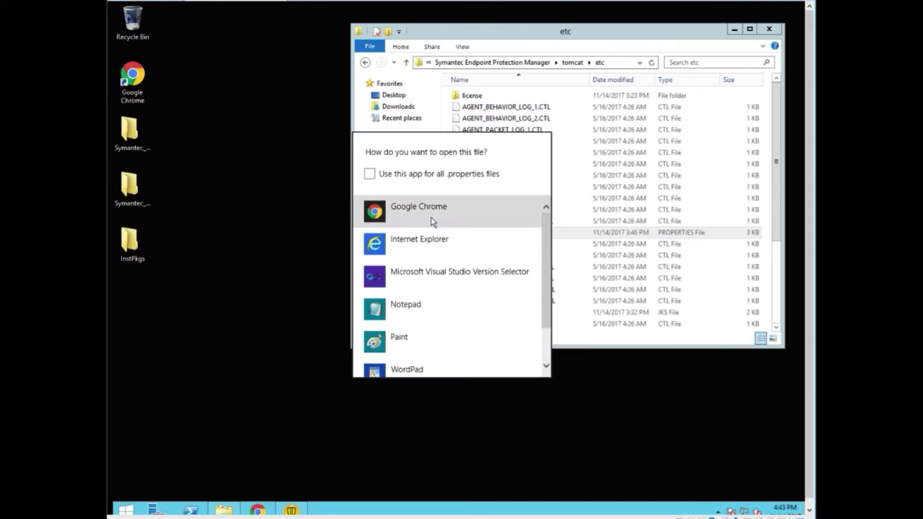
left_click(407, 309)
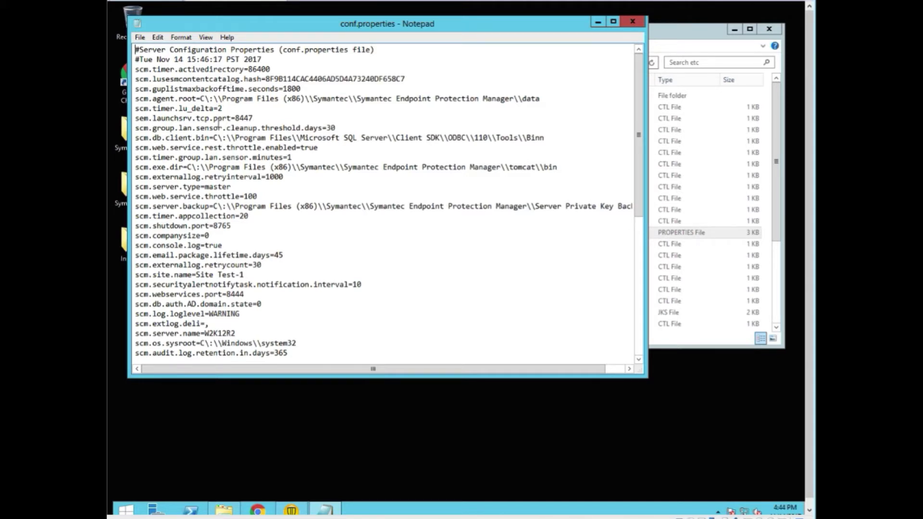
left_click_drag(135, 128, 218, 119)
scroll(336, 315, "down", 3)
scroll(342, 298, "down", 3)
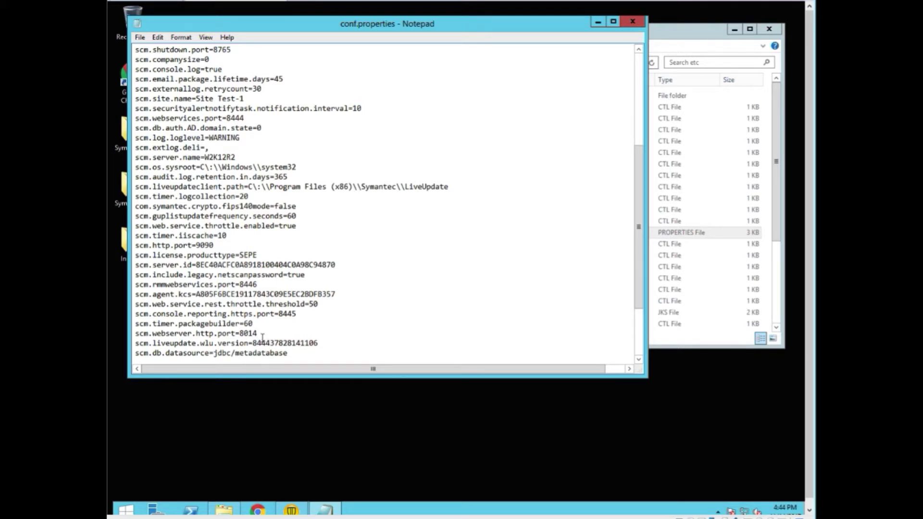
Close Notepad and create a desktop folder named 'SEPM config SEP12.1.ru6.mp8'.
left_click(634, 22)
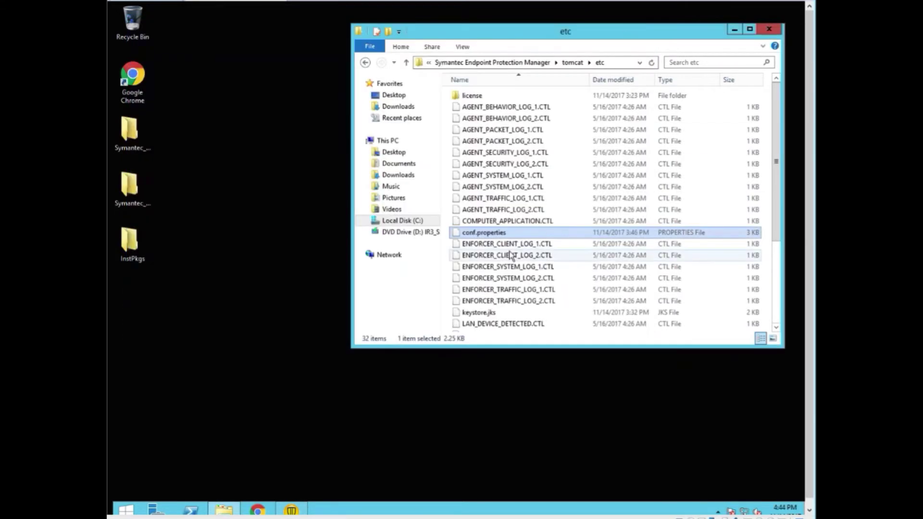
right_click(154, 336)
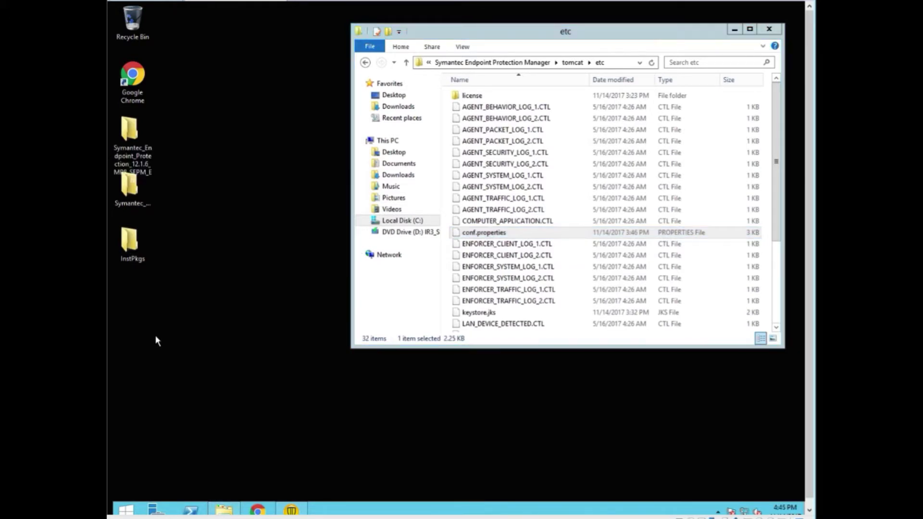
mouse_move(229, 405)
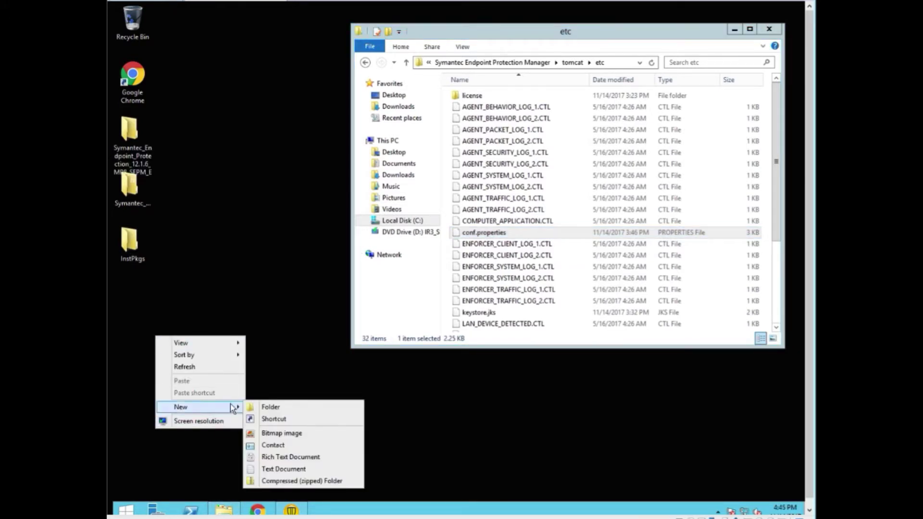
left_click(270, 408)
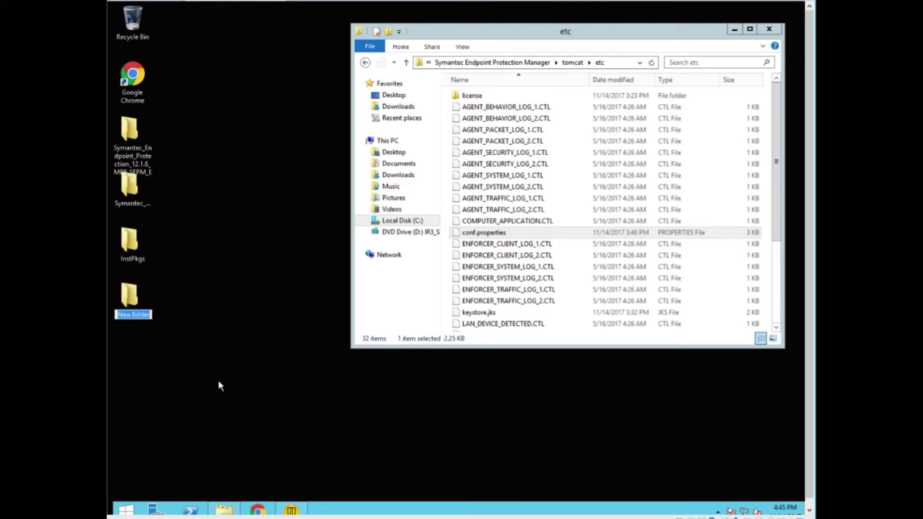
type("SEPM config")
type("SEP1")
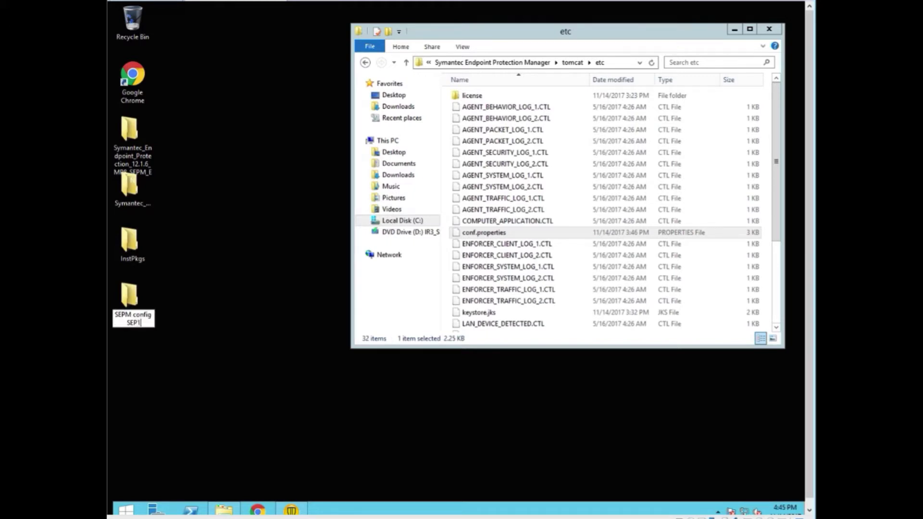
type("2.1.ru6.mp8")
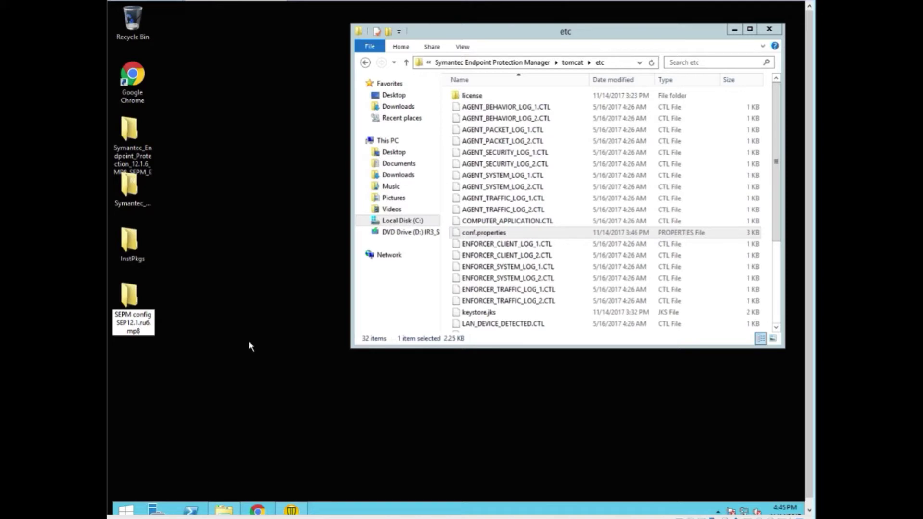
right_click(162, 378)
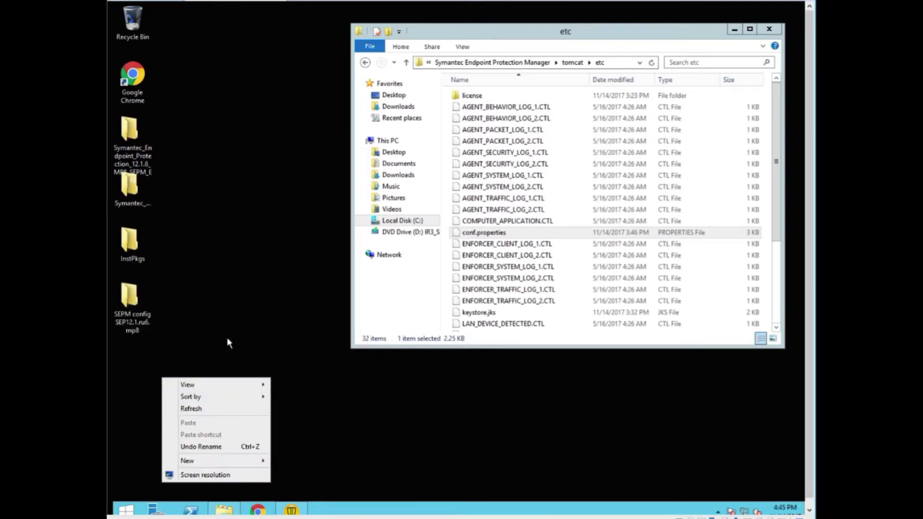
Copy conf.properties from tomcat\etc into the SEPM config desktop folder.
left_click(486, 233)
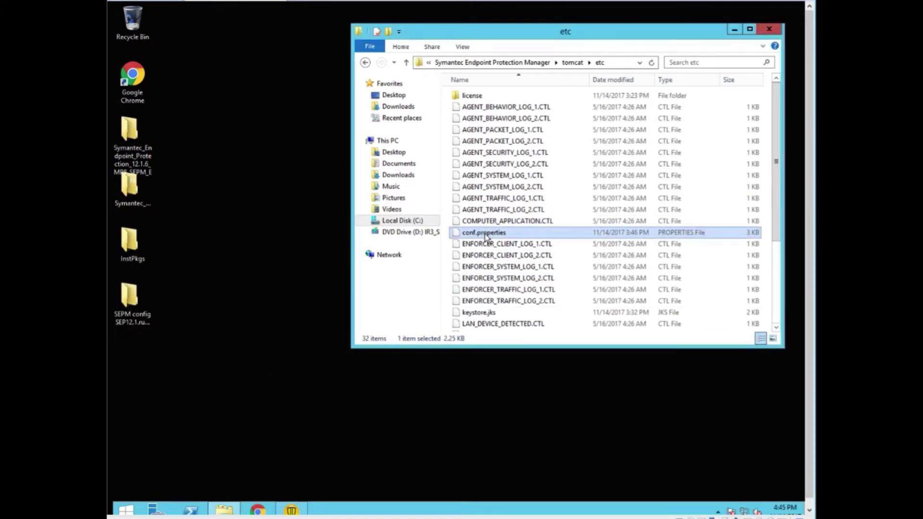
right_click(485, 234)
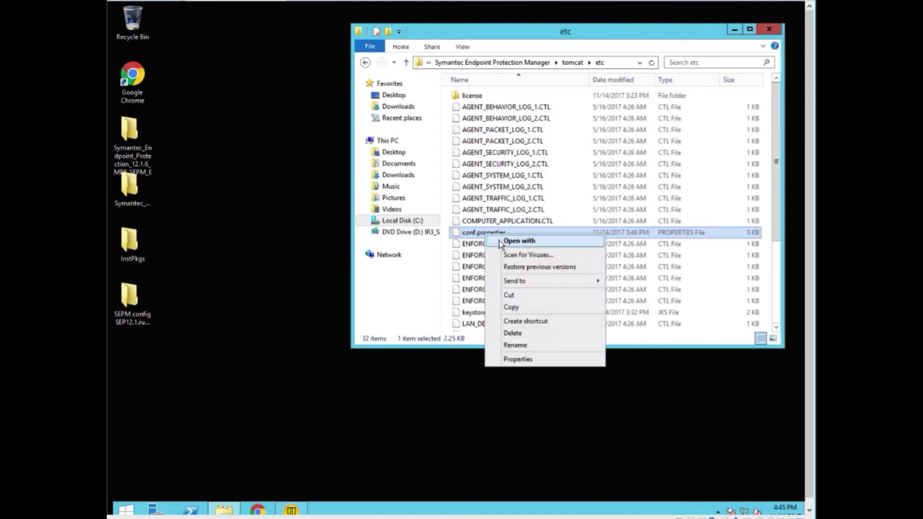
left_click(512, 308)
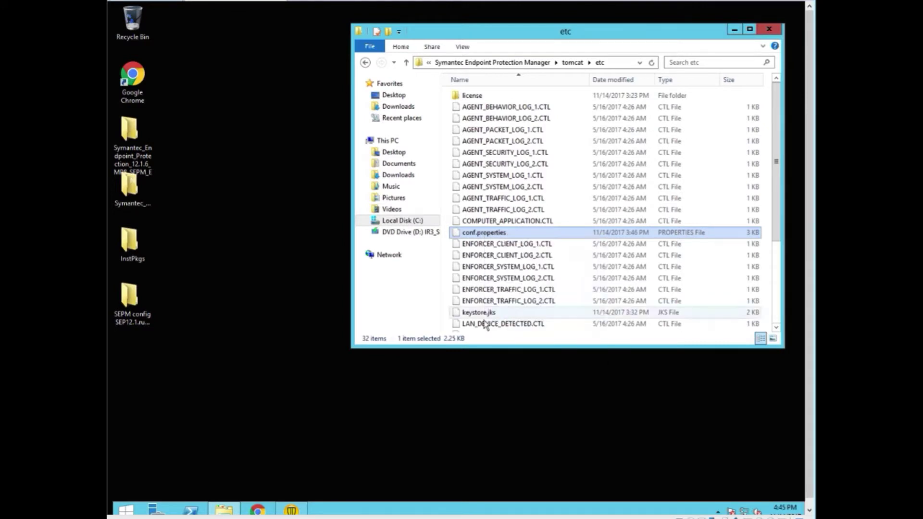
left_click(127, 322)
right_click(127, 304)
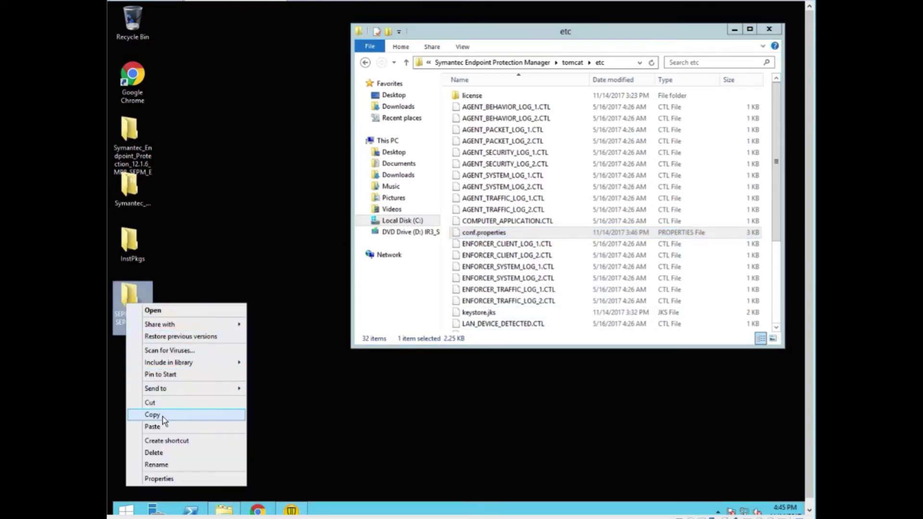
left_click(164, 426)
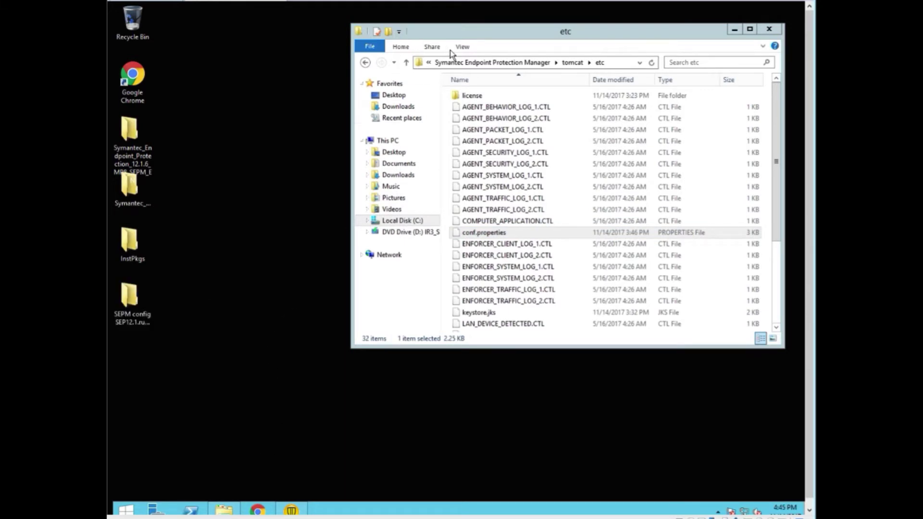
left_click(482, 64)
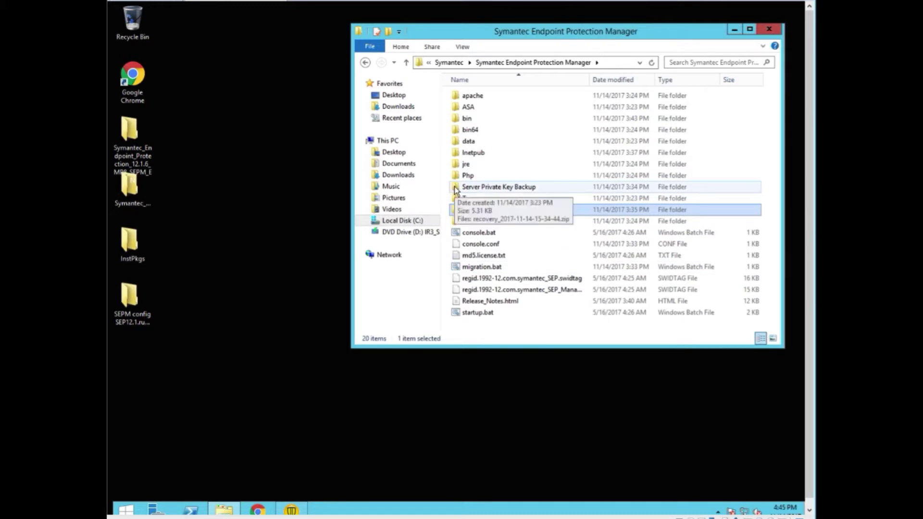
double_click(456, 188)
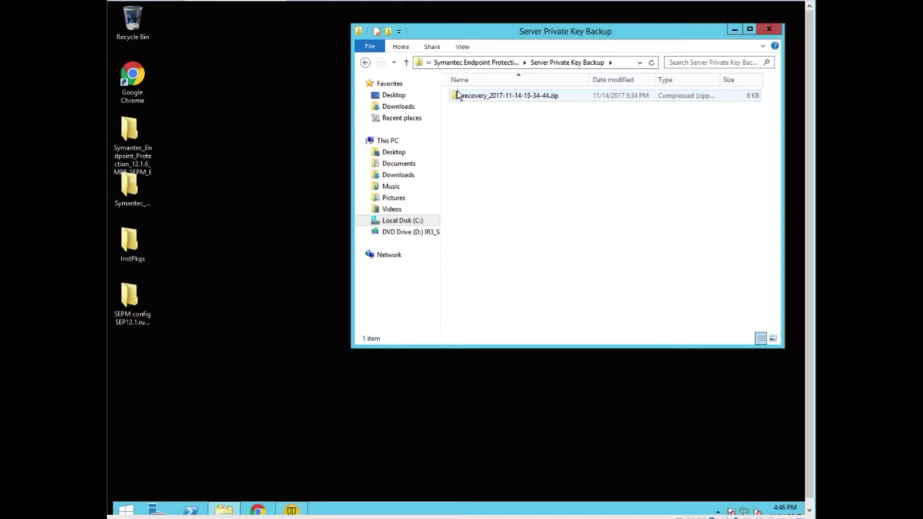
right_click(457, 95)
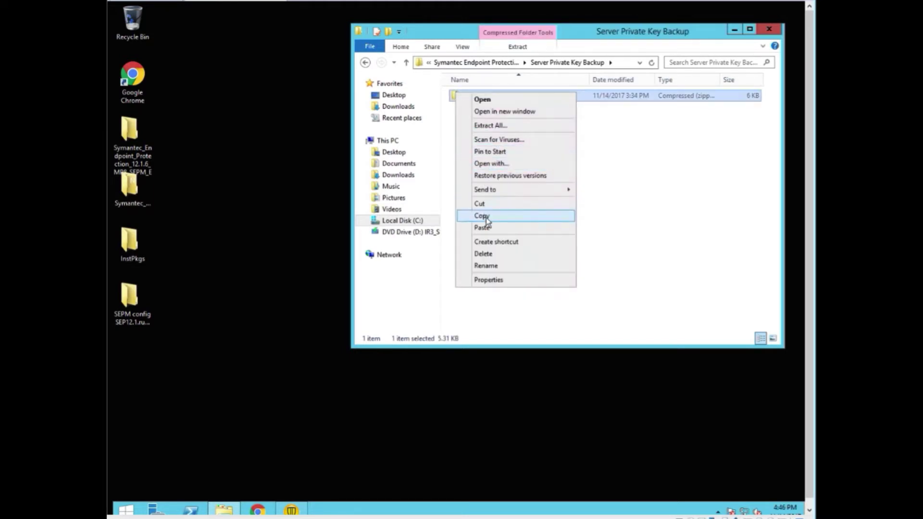
left_click(482, 216)
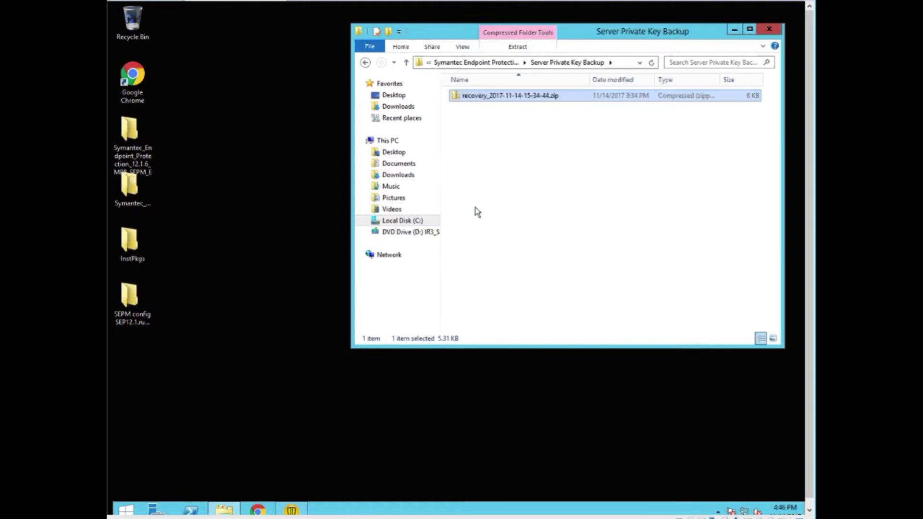
right_click(131, 300)
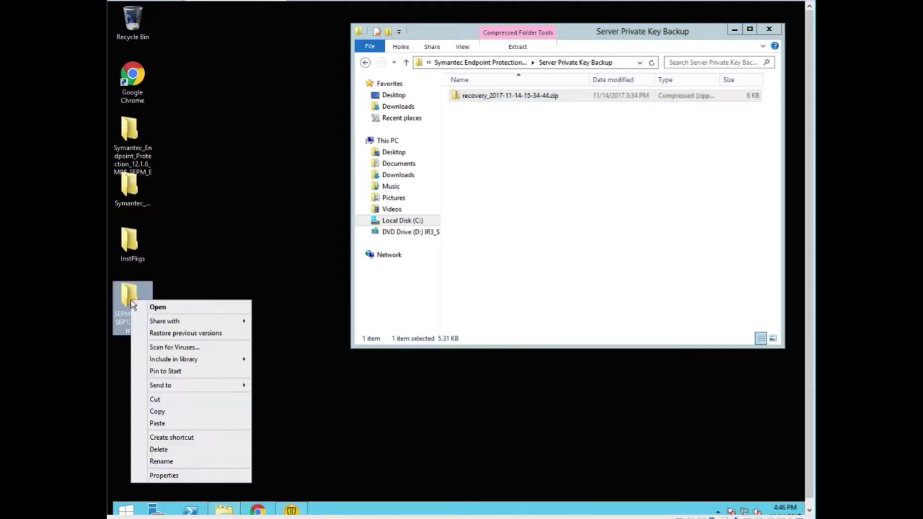
left_click(157, 424)
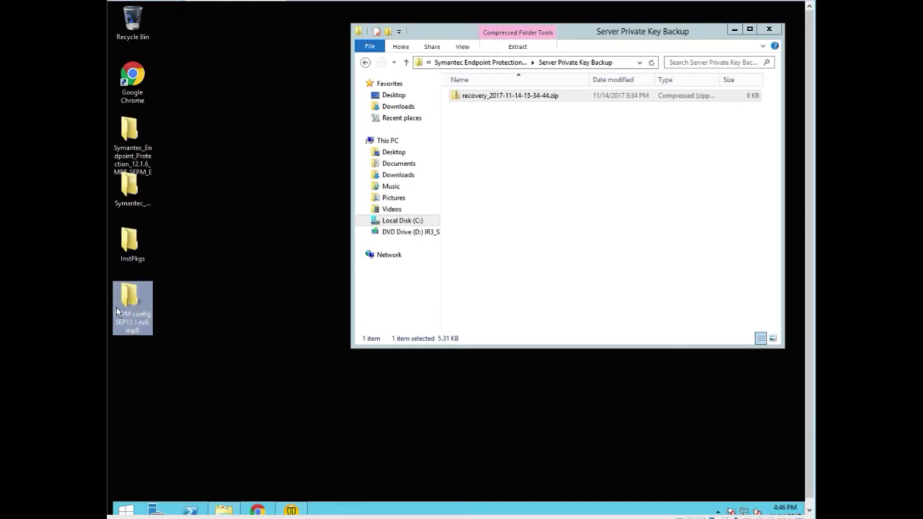
double_click(139, 299)
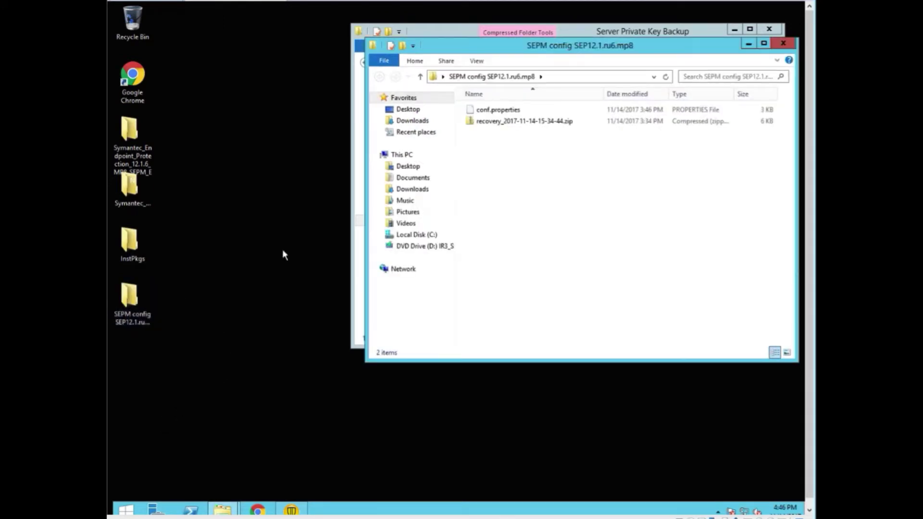
left_click(784, 43)
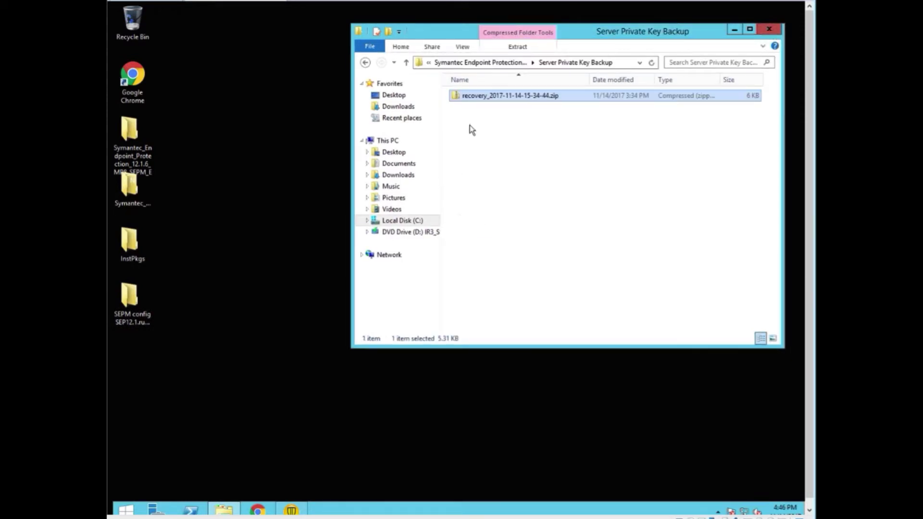
Run dbvalidator.bat from the SEPM Tools folder as administrator, then dismiss its command window.
left_click(450, 63)
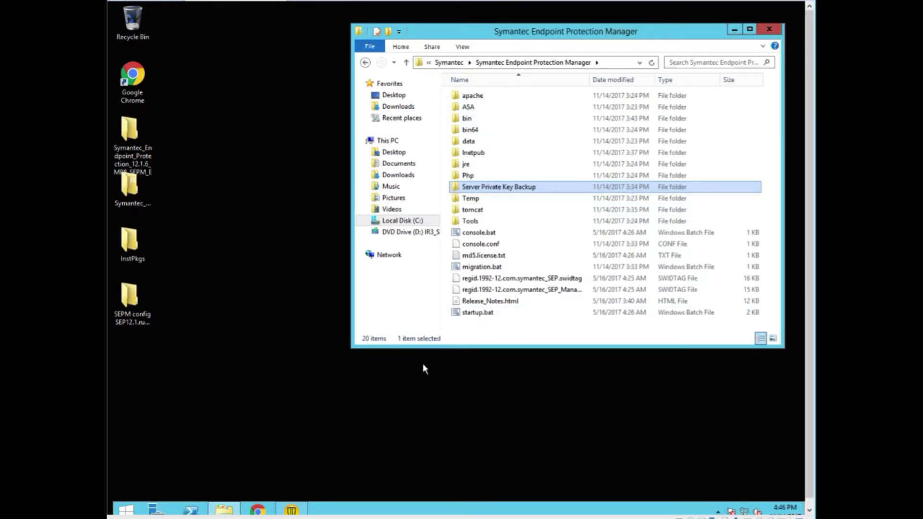
left_click(455, 223)
double_click(455, 223)
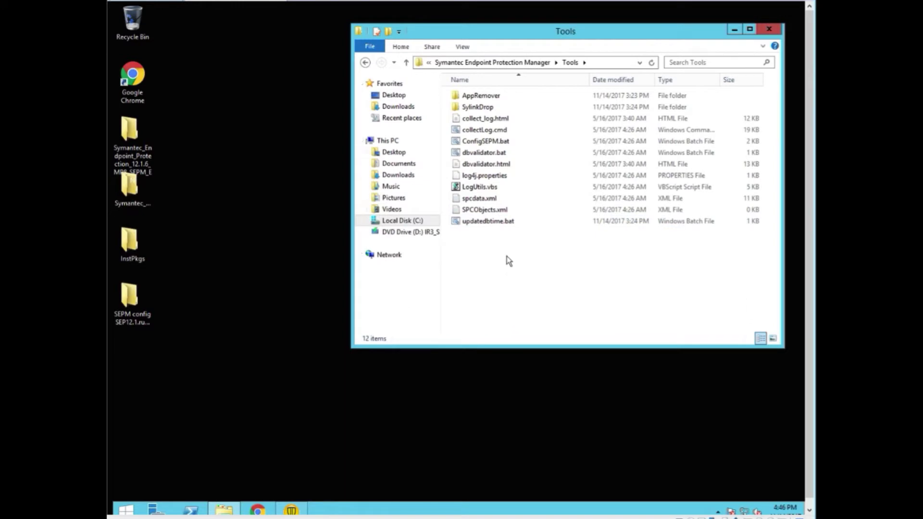
left_click(634, 64)
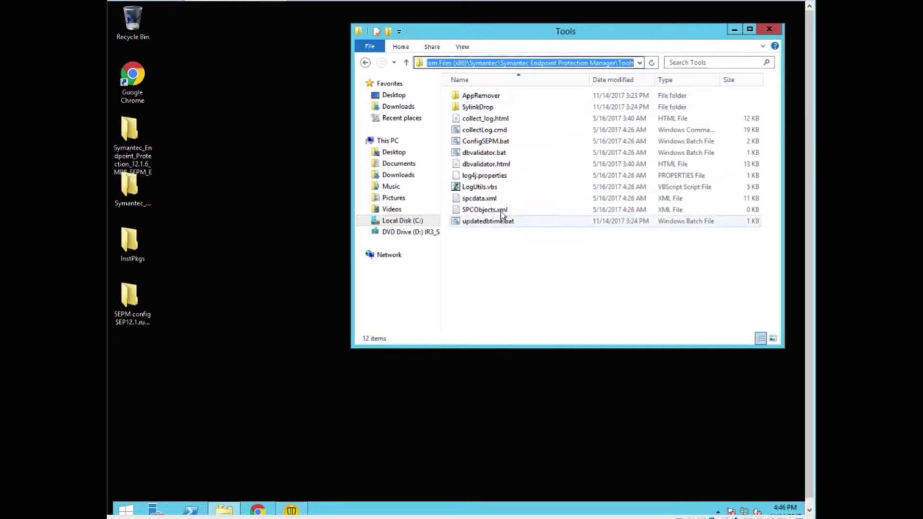
left_click(483, 152)
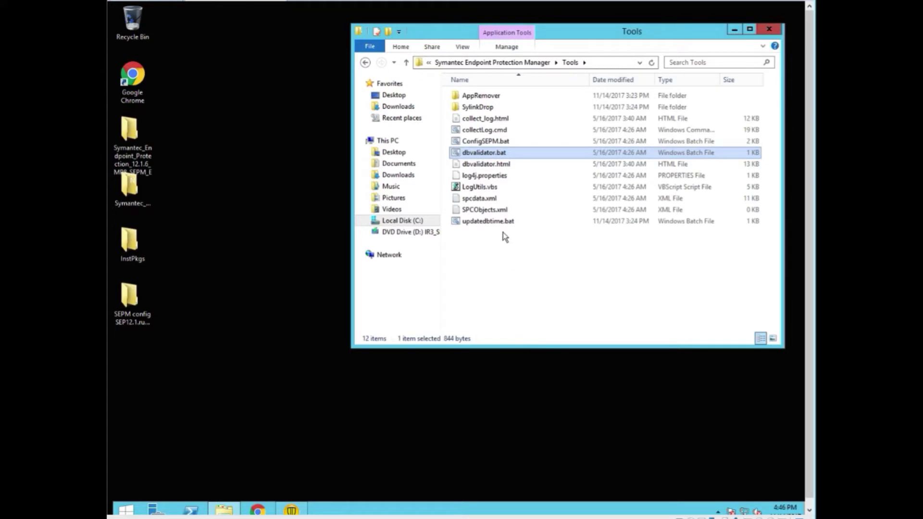
right_click(467, 152)
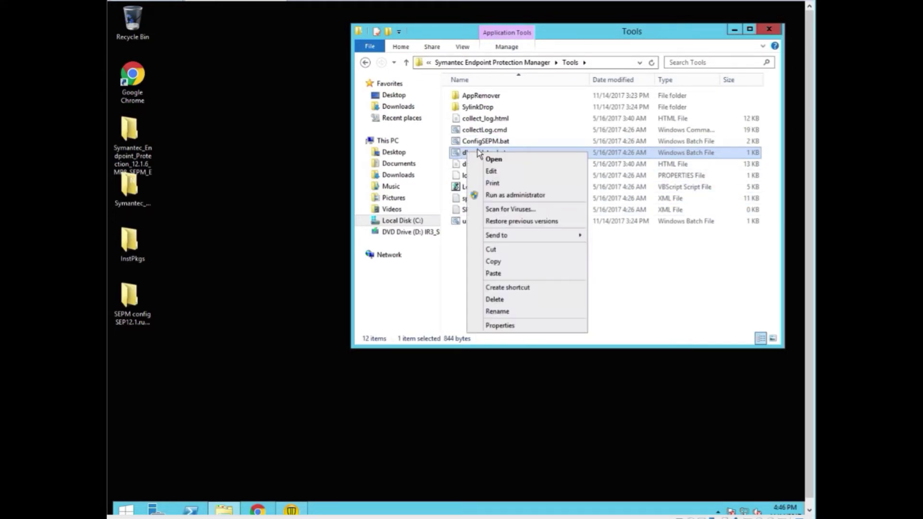
left_click(543, 195)
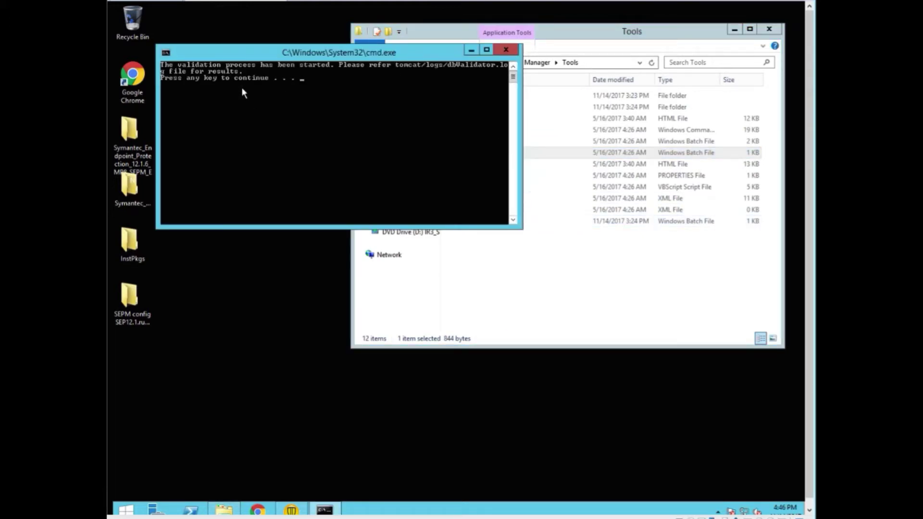
key("Return")
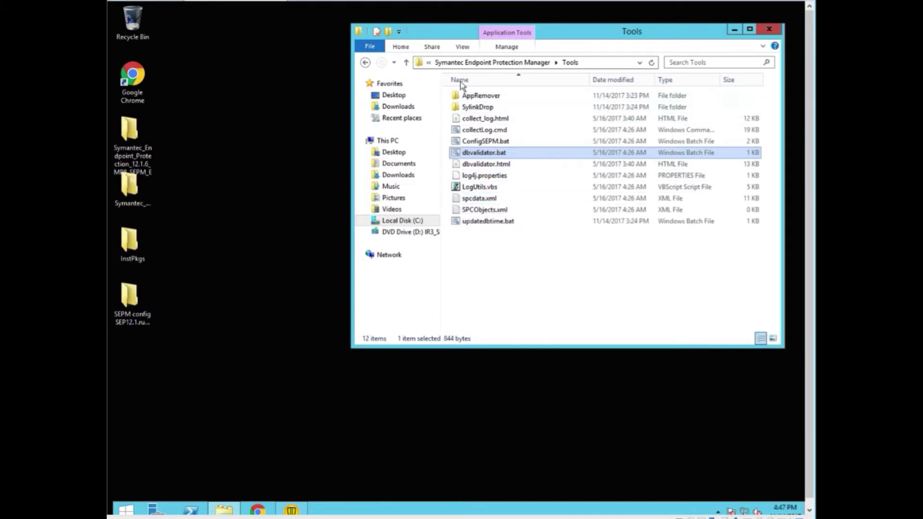
Open dbvalidator.log from the tomcat\logs folder in Notepad.
left_click(475, 63)
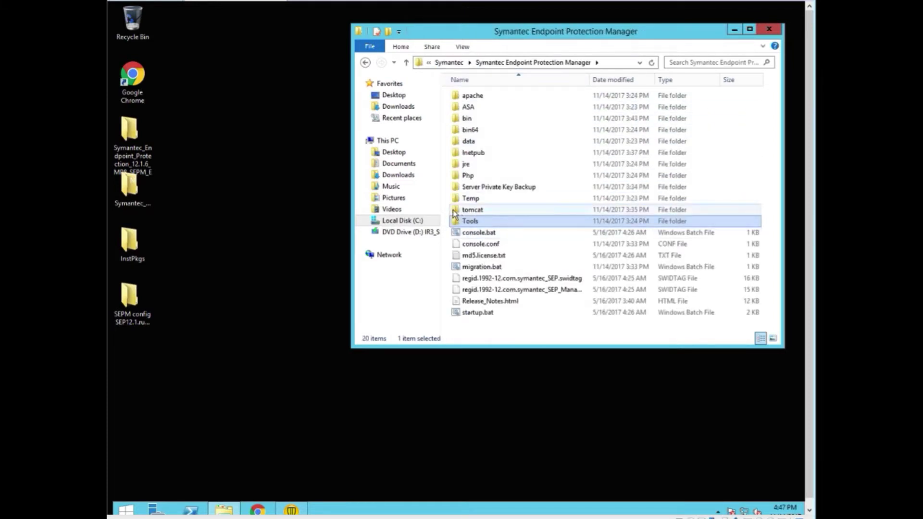
left_click(456, 213)
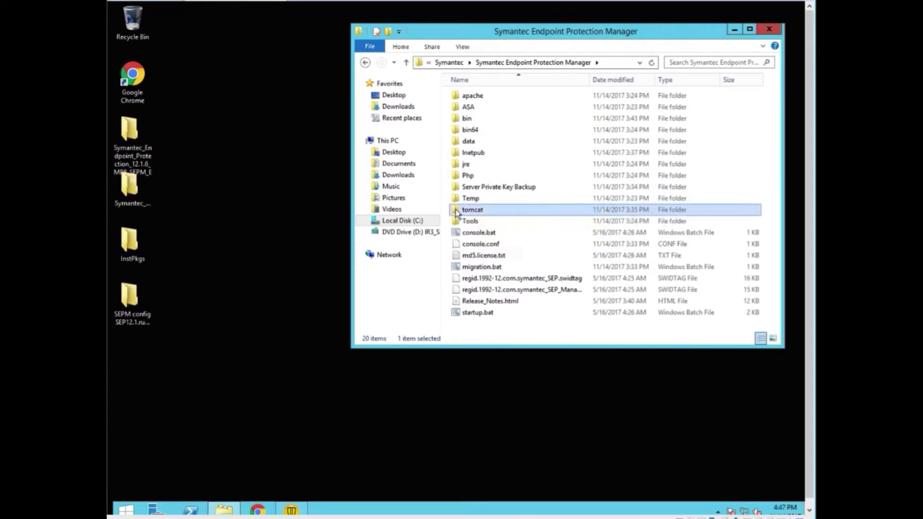
double_click(456, 213)
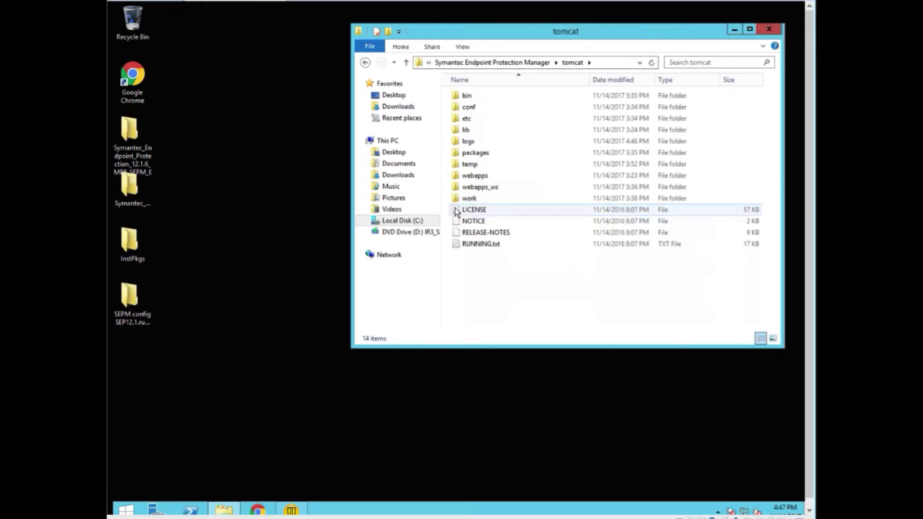
double_click(455, 141)
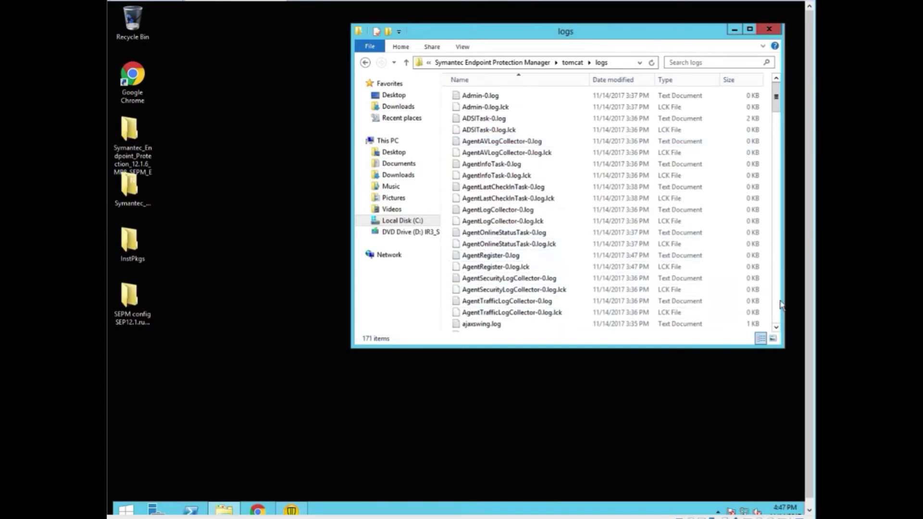
left_click(553, 259)
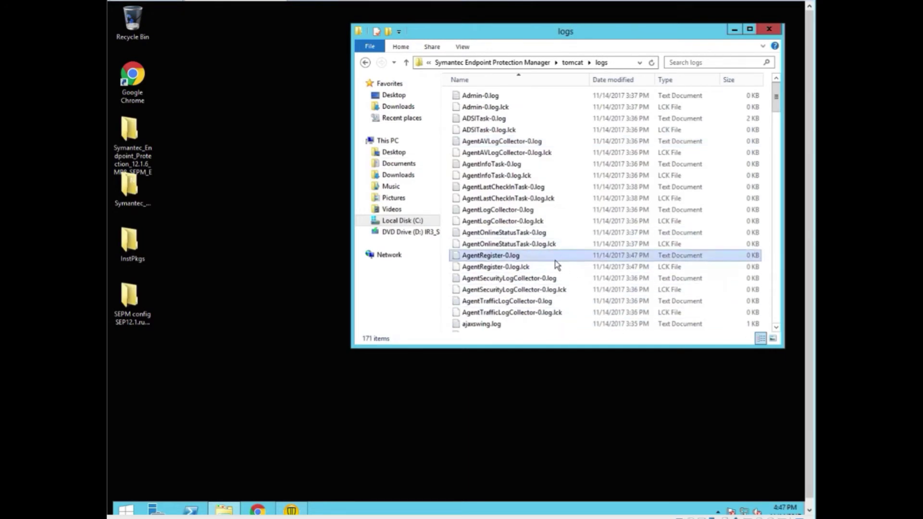
key("d")
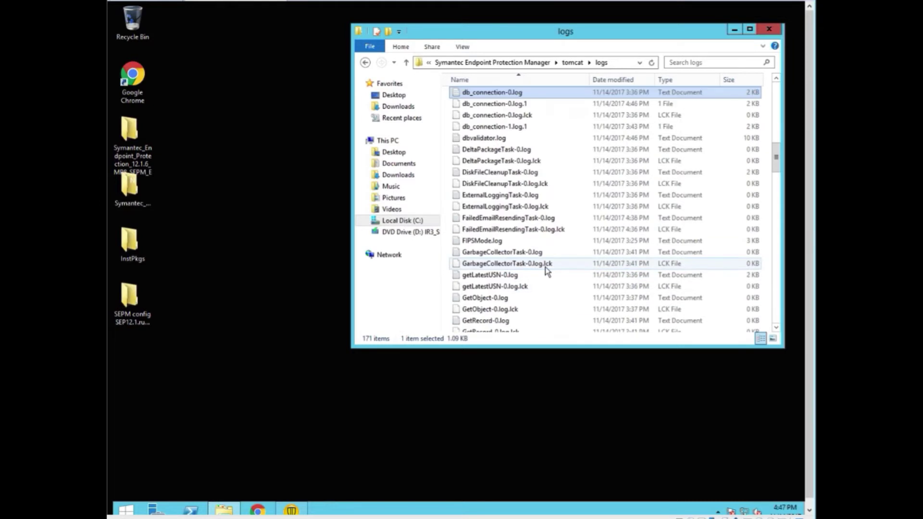
double_click(474, 137)
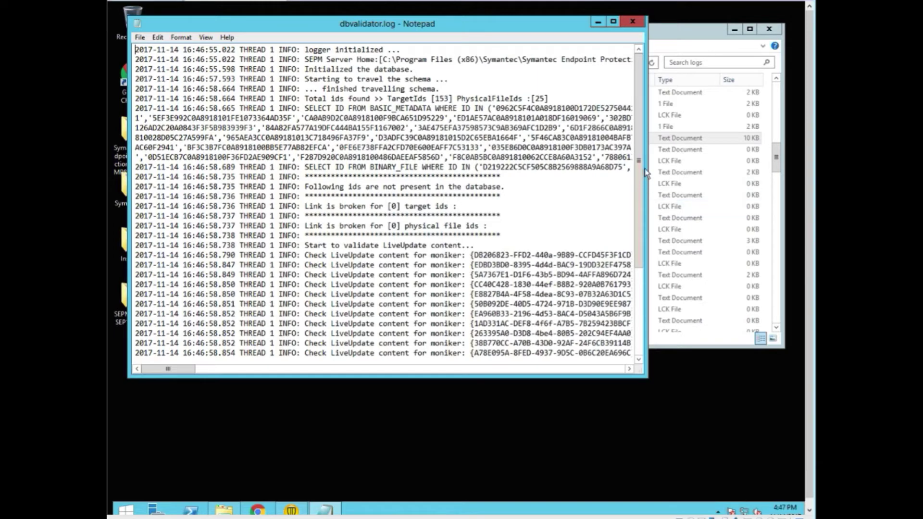
Find and highlight the 'Database validation passed' line, then close the log.
scroll(631, 163, "down", 1)
scroll(632, 163, "down", 4)
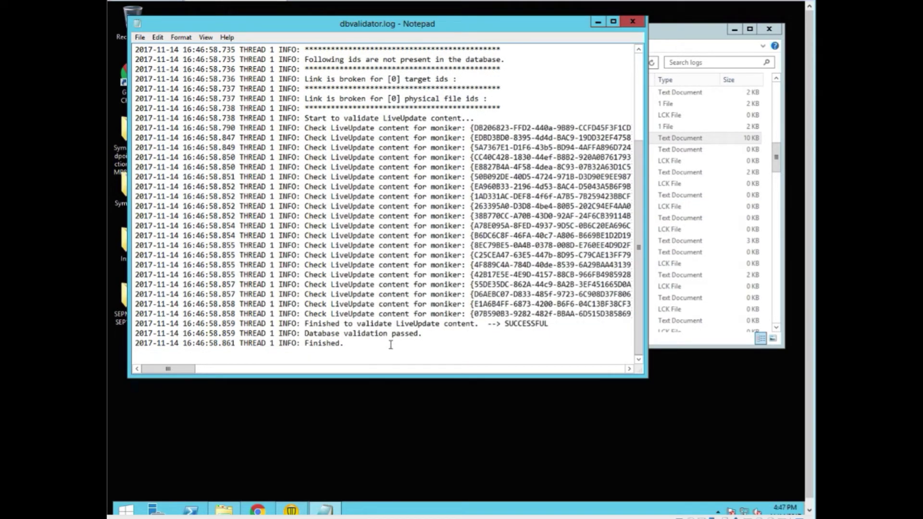
left_click_drag(423, 334, 306, 334)
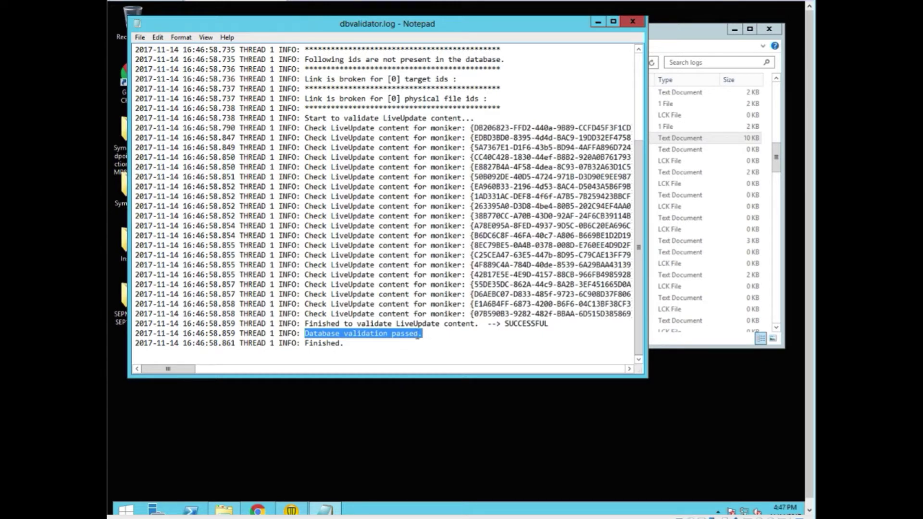
left_click(633, 23)
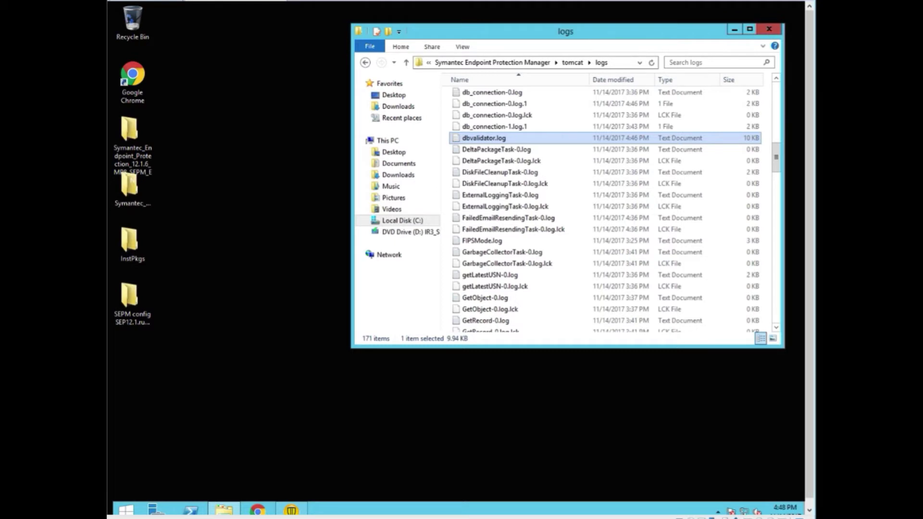
Review the 192.168.145.129 Microsoft SQL Server database sem5 under Admin > Servers, then close the console.
left_click(770, 31)
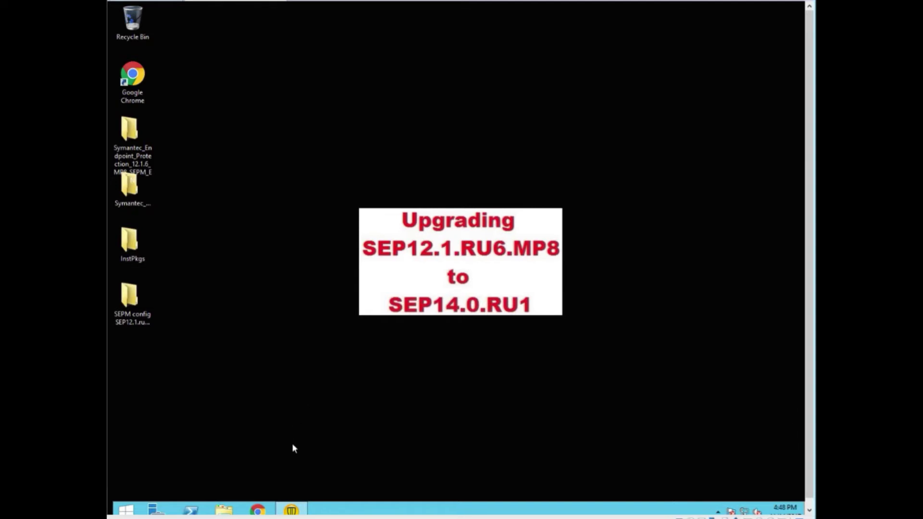
left_click(291, 511)
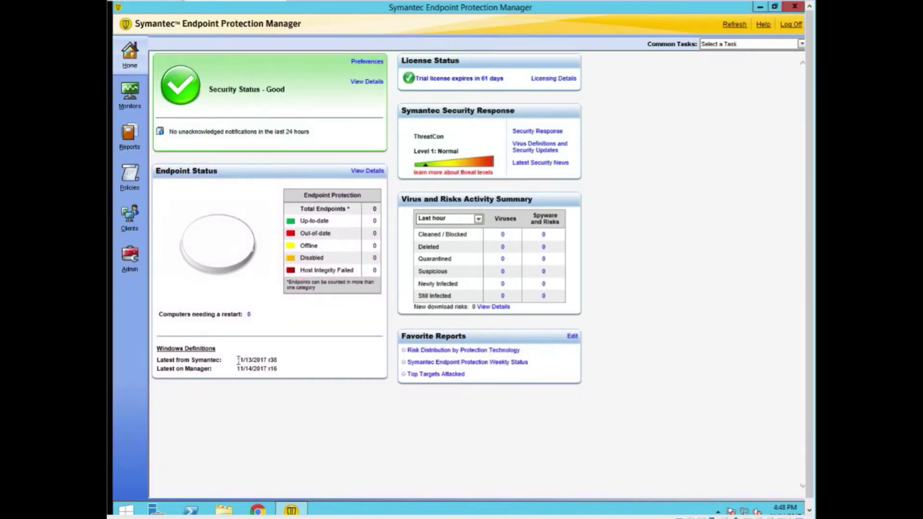
left_click(131, 262)
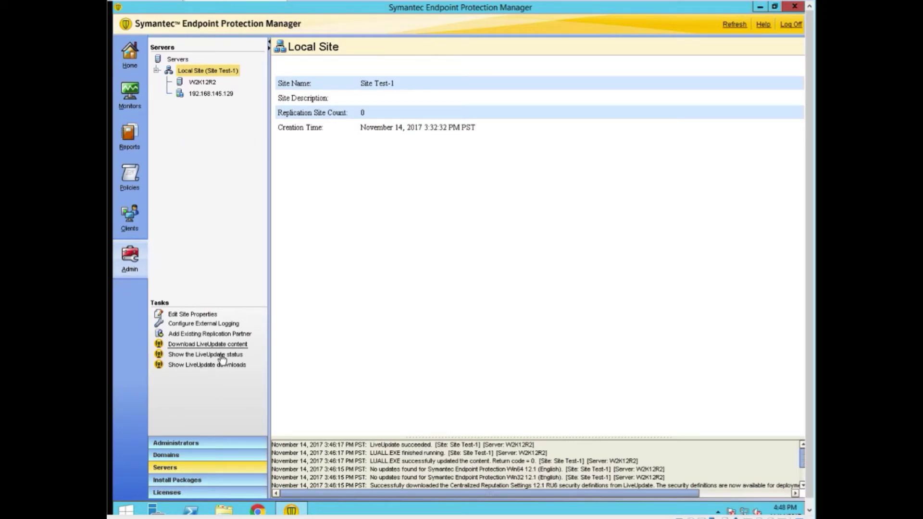
left_click(209, 96)
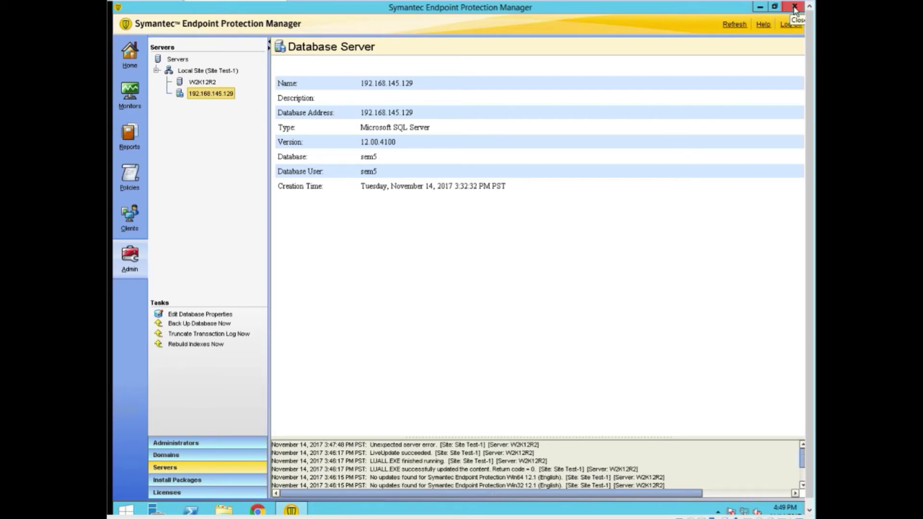
left_click(795, 8)
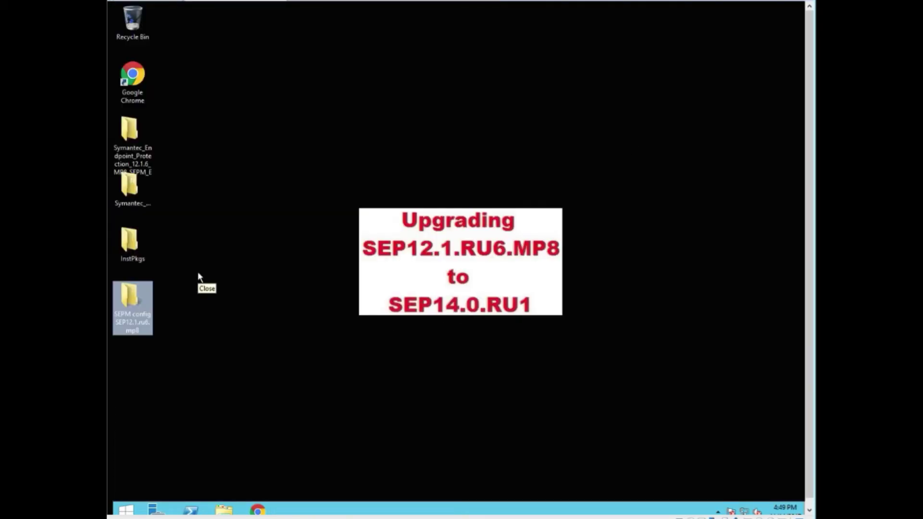
Open the Services console from Start search and list the services starting with S.
left_click(126, 511)
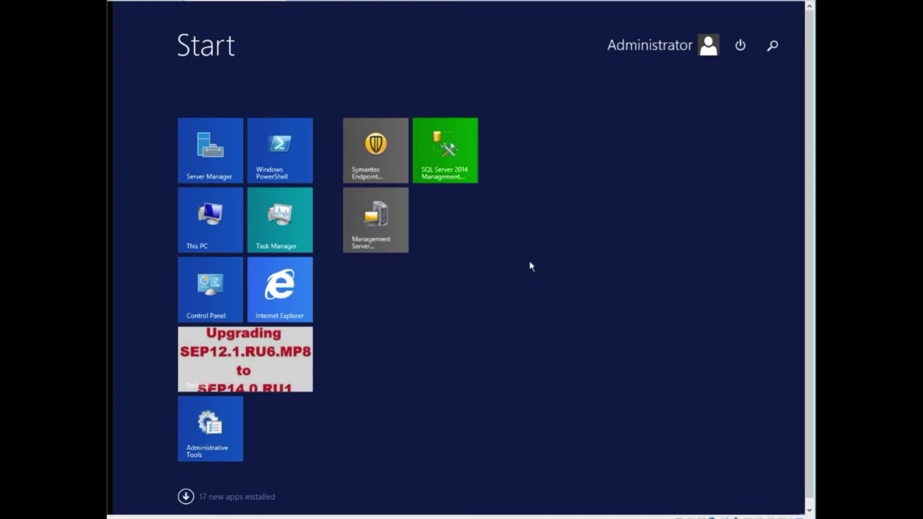
type("se")
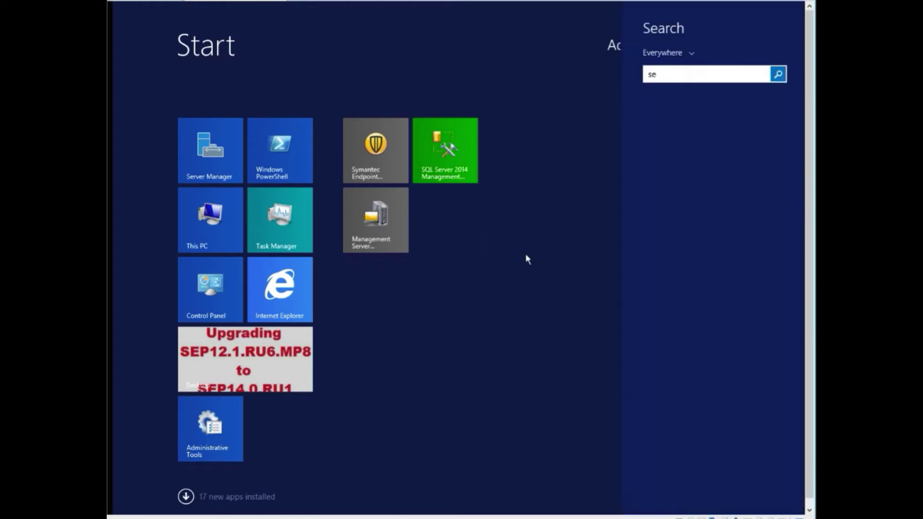
type("rvices")
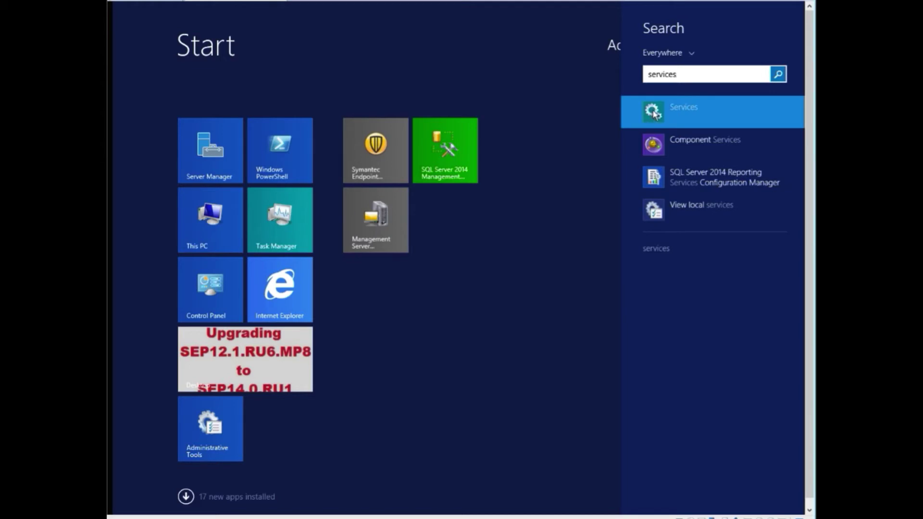
left_click(676, 113)
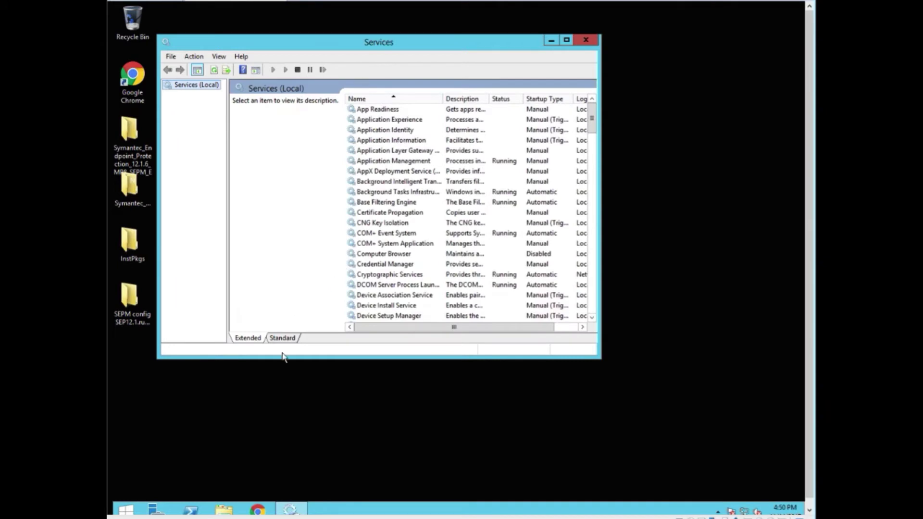
left_click(290, 339)
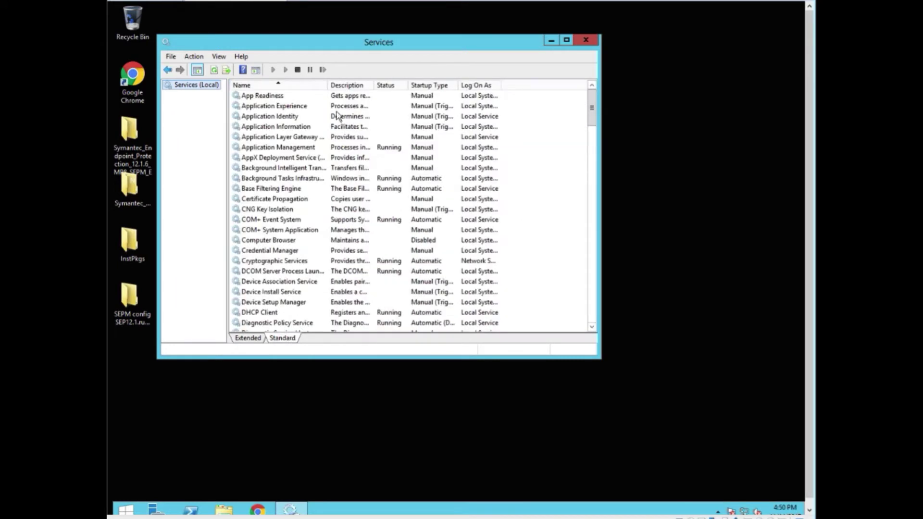
double_click(325, 84)
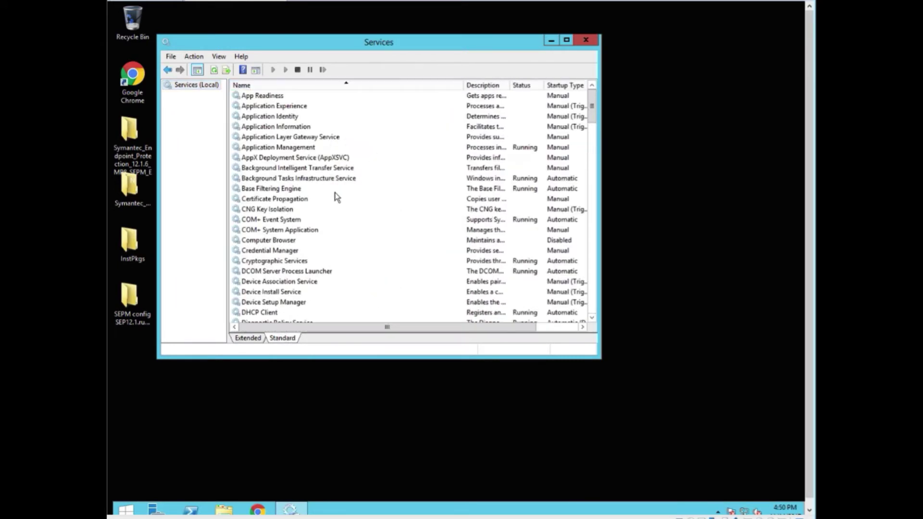
left_click(288, 209)
key("s")
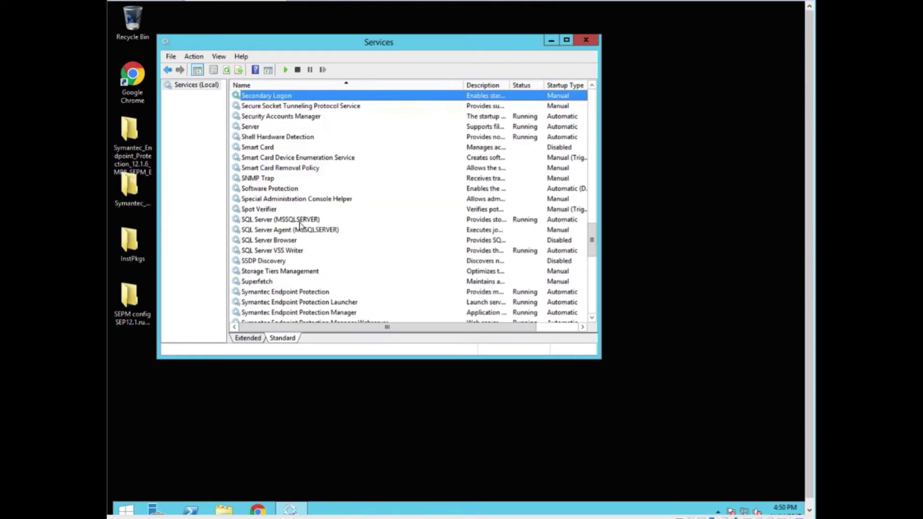
scroll(298, 233, "down", 2)
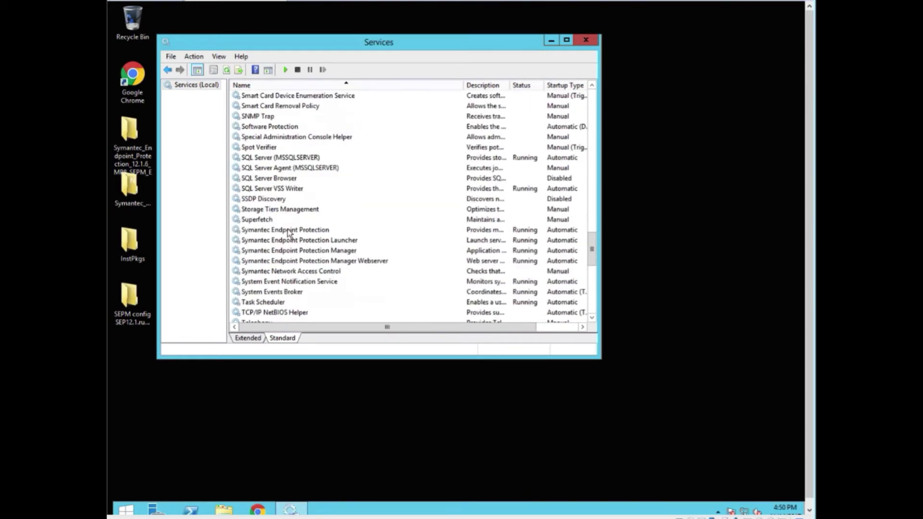
Stop the Symantec Endpoint Protection Manager and Manager Webserver services, then close Services.
right_click(317, 250)
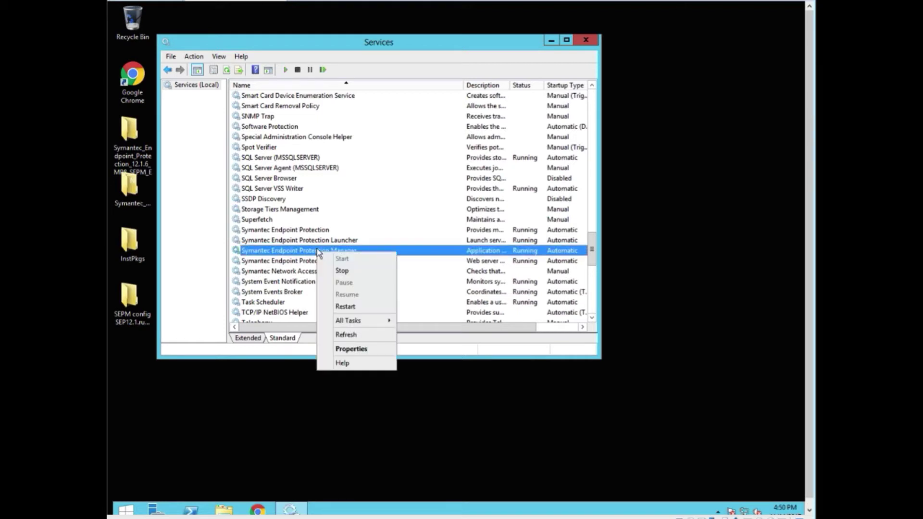
left_click(342, 271)
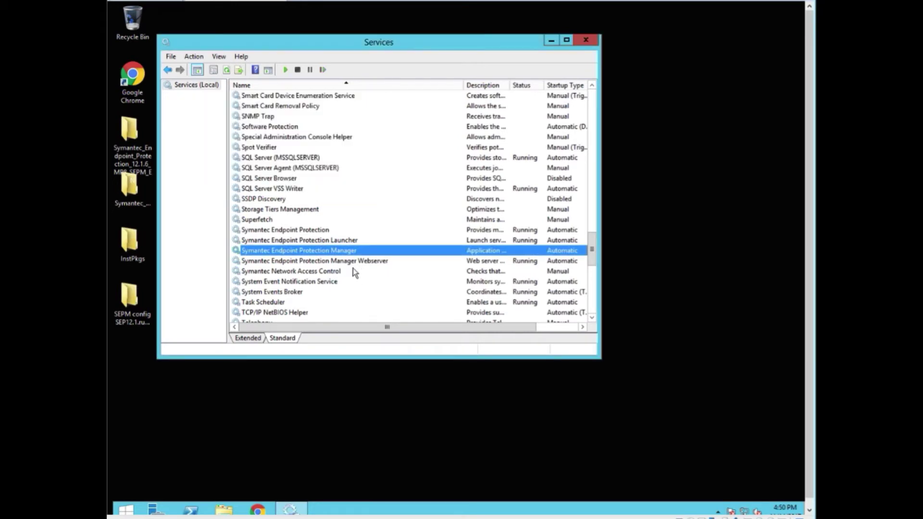
left_click(349, 262)
right_click(349, 262)
left_click(373, 279)
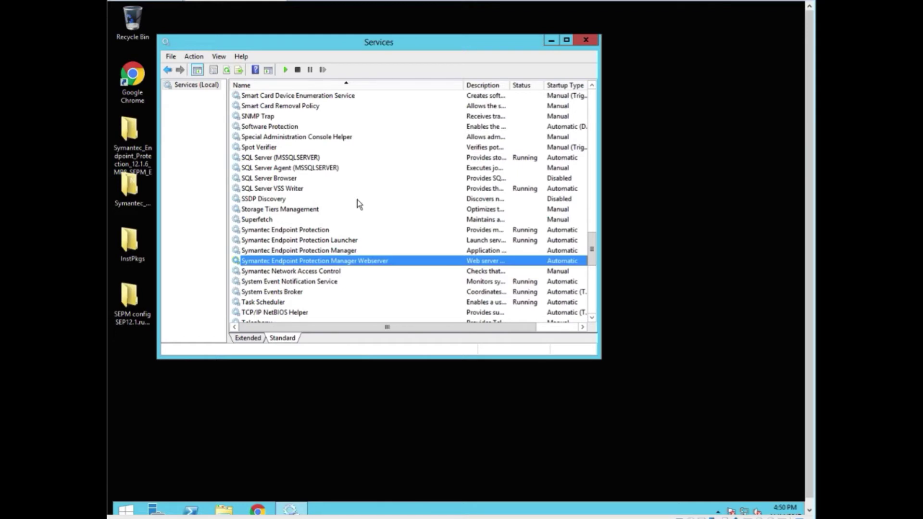
left_click(586, 39)
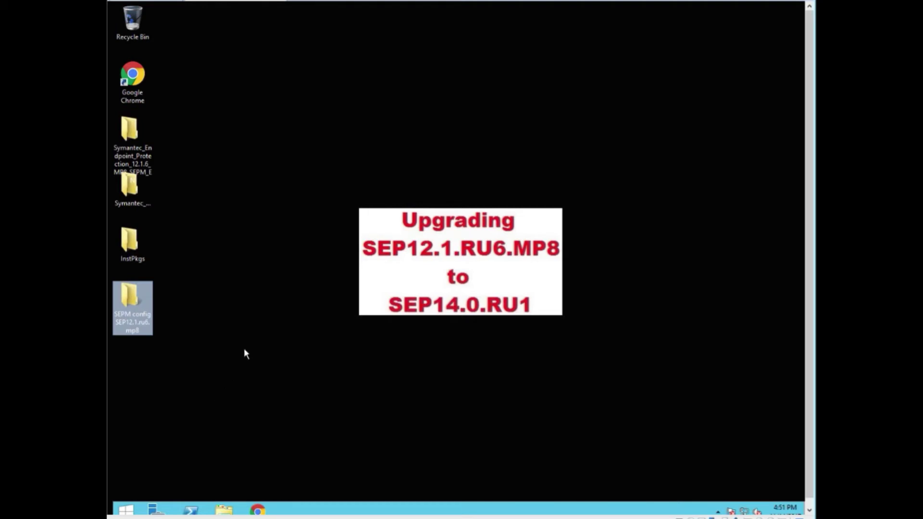
left_click(130, 192)
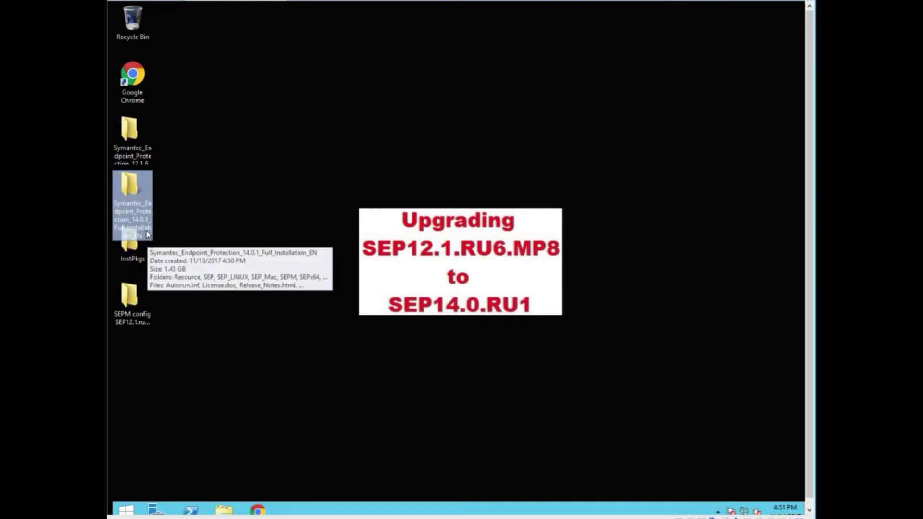
Run the 14.0.1 Setup.exe as administrator and choose Install Symantec Endpoint Protection Manager.
double_click(129, 189)
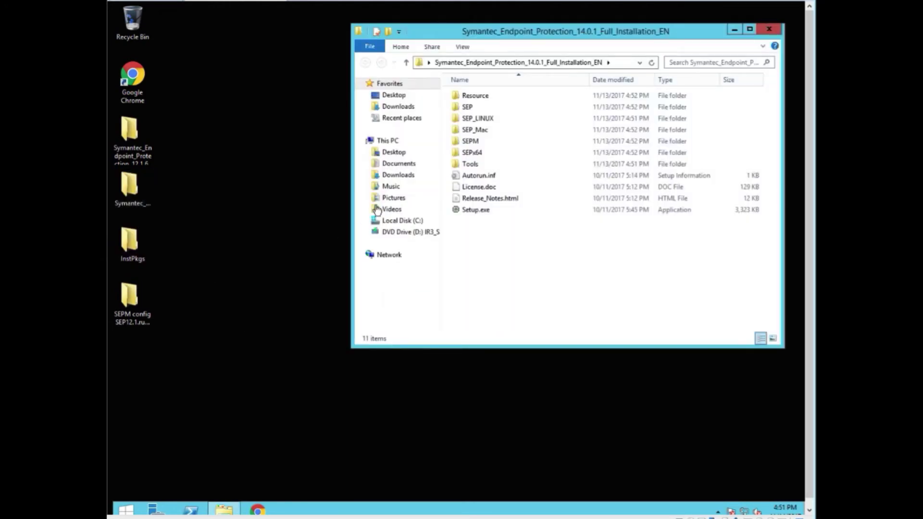
right_click(475, 215)
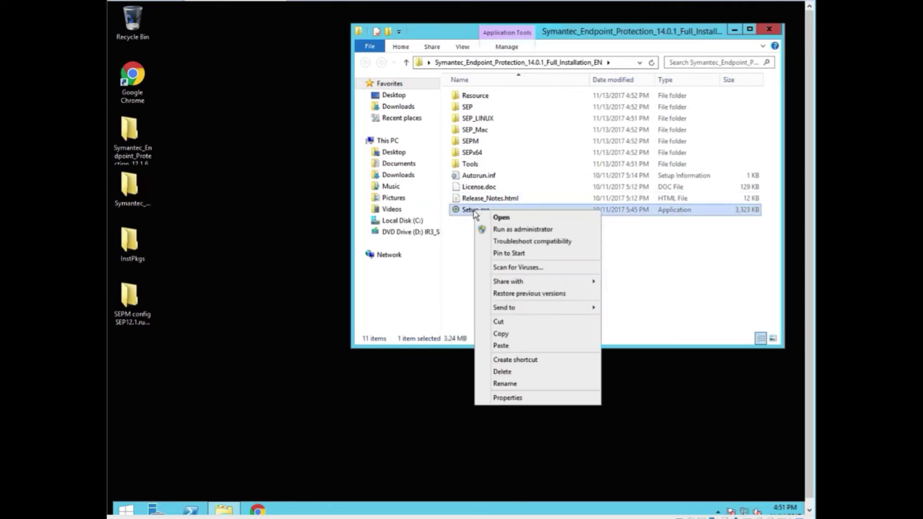
left_click(525, 231)
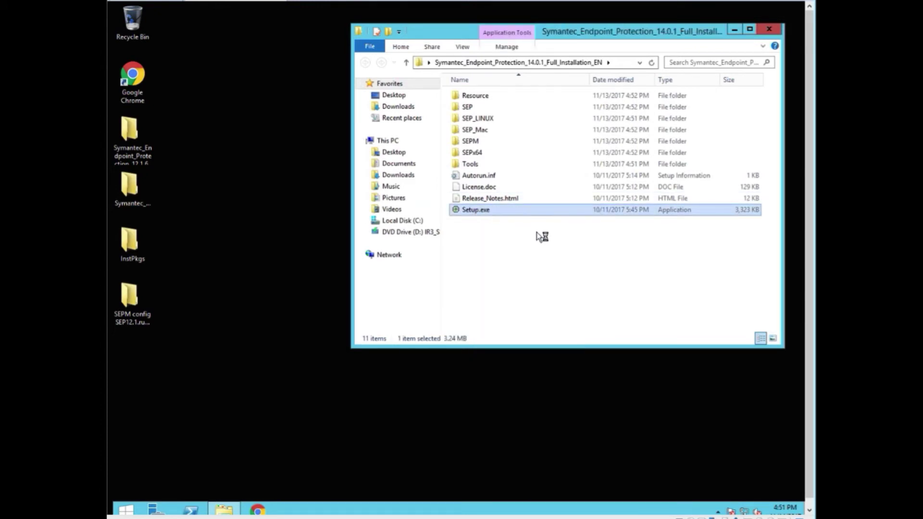
left_click(773, 30)
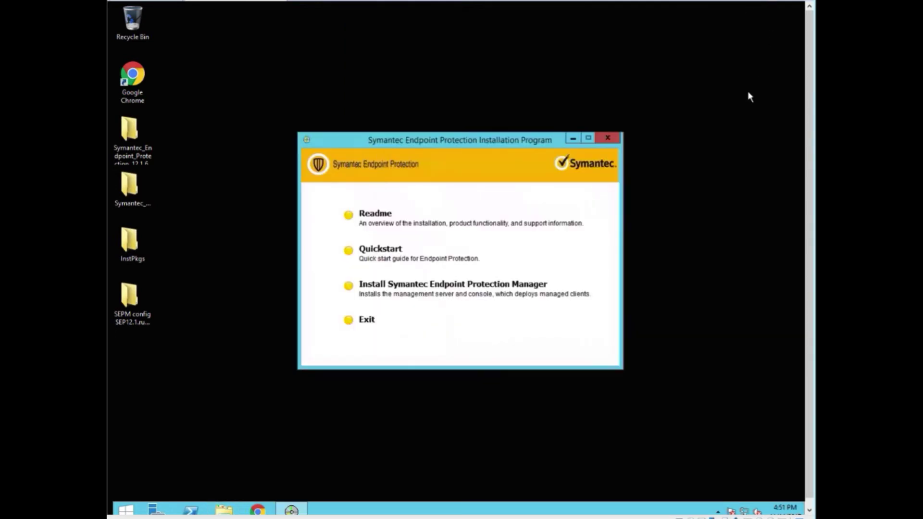
left_click(365, 298)
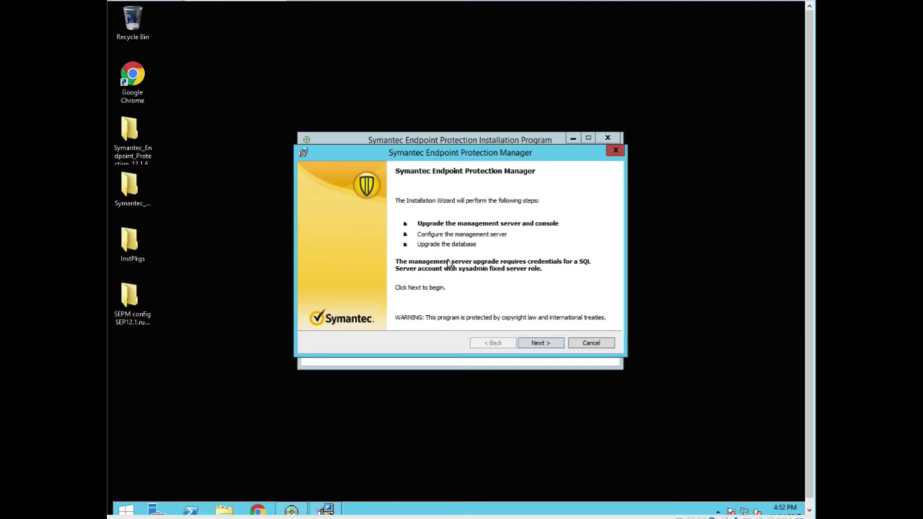
Accept the license agreement and skip the Database Backup page to reach Ready to Install.
left_click(540, 345)
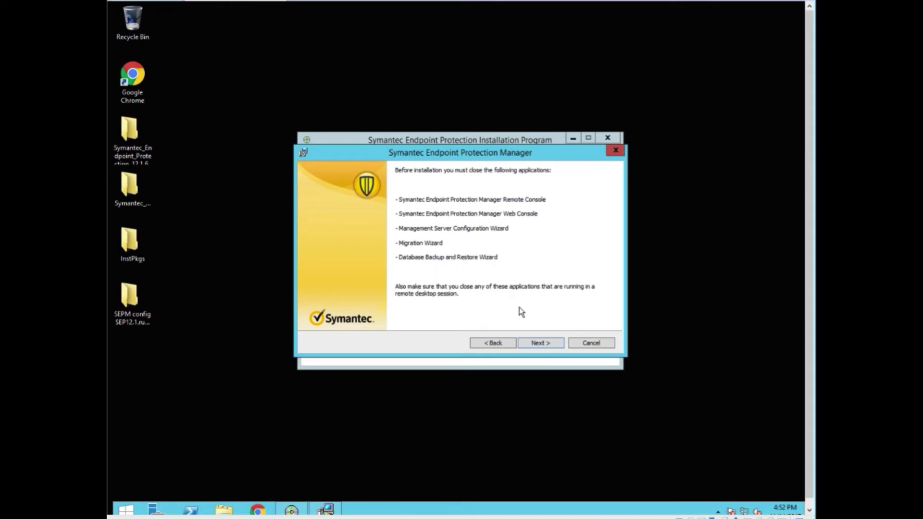
left_click(542, 345)
left_click(328, 305)
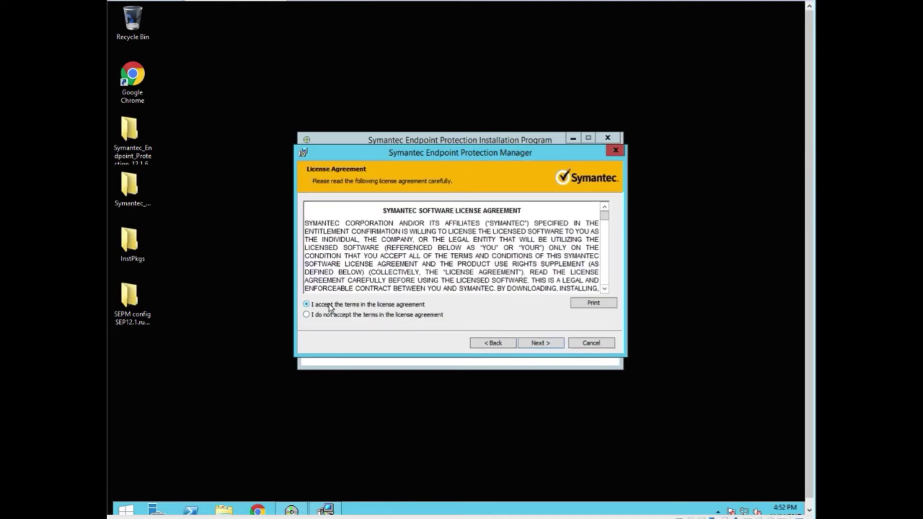
left_click(532, 342)
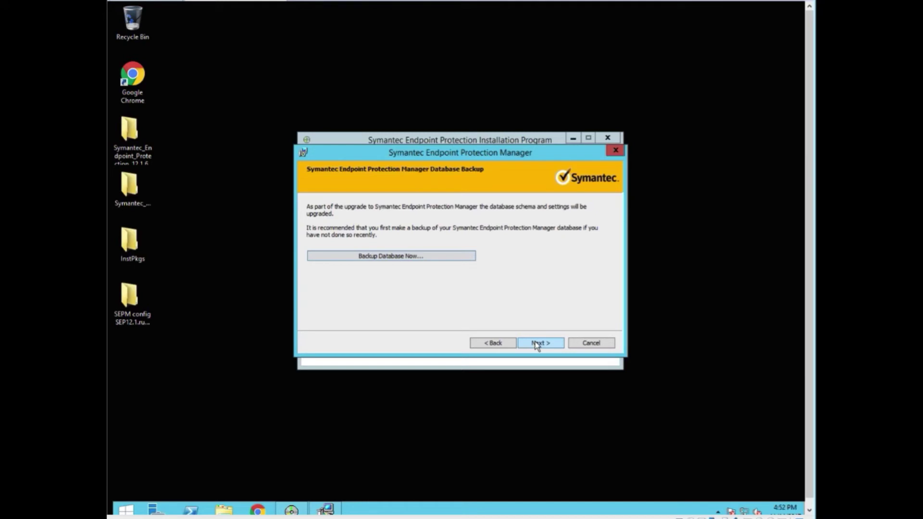
left_click(537, 344)
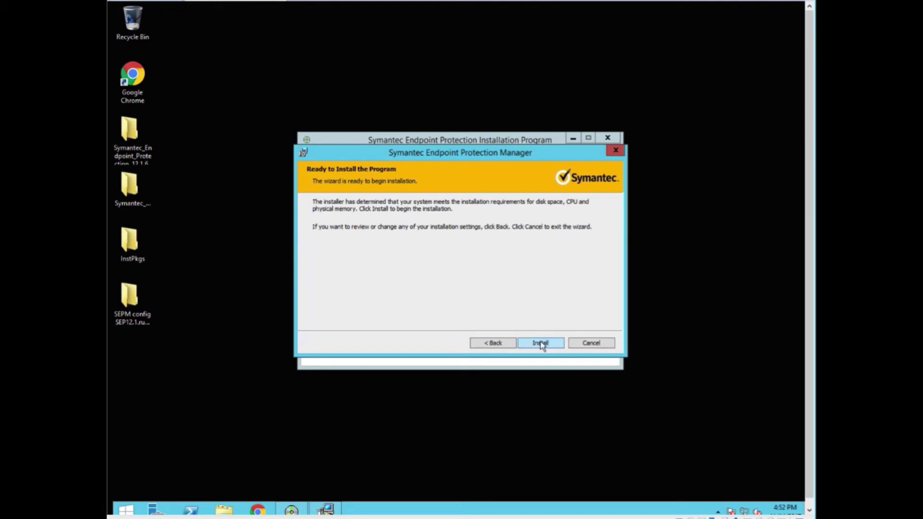
Start installing the Management Server and Console.
left_click(538, 344)
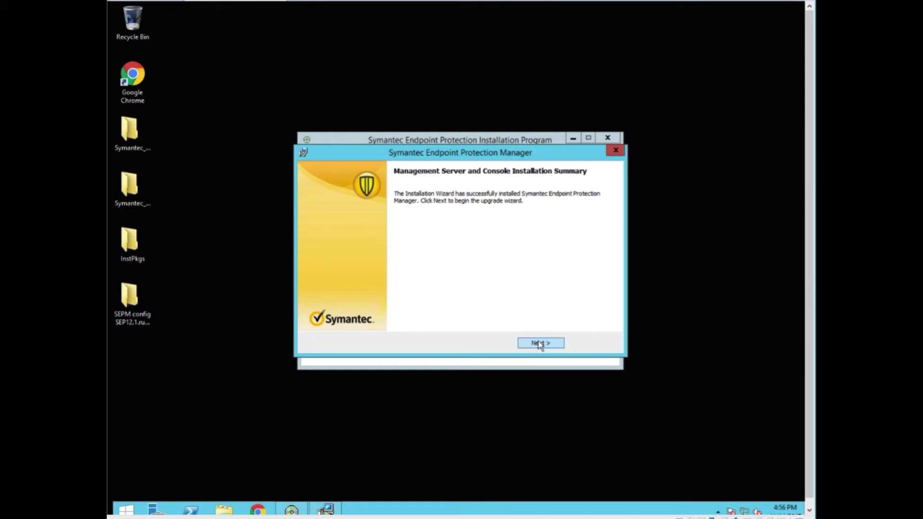
Close the installer, then advance the upgrade wizard keeping the SQL credentials and client port 443.
left_click(539, 343)
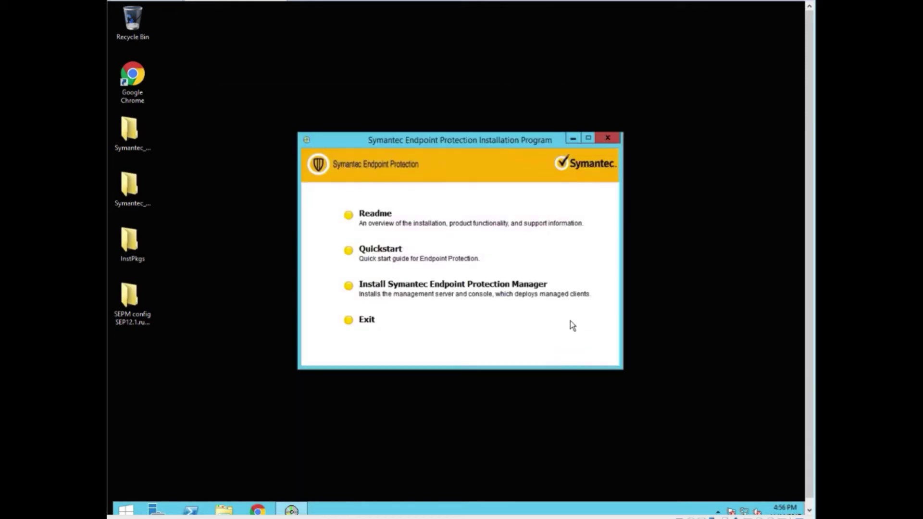
left_click(609, 139)
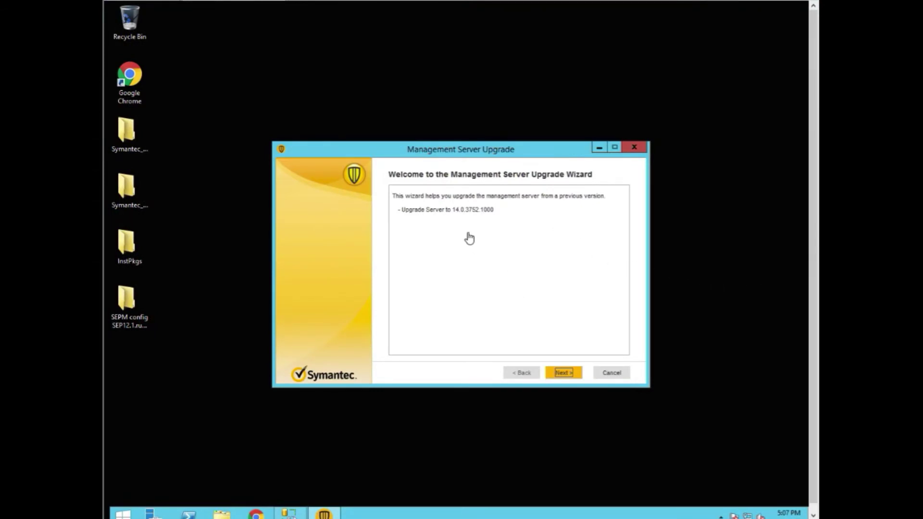
left_click(562, 375)
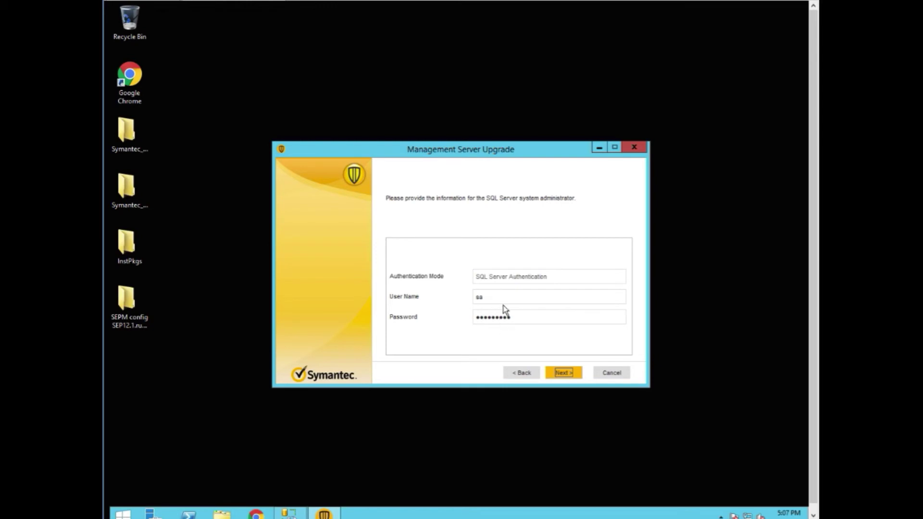
left_click(561, 372)
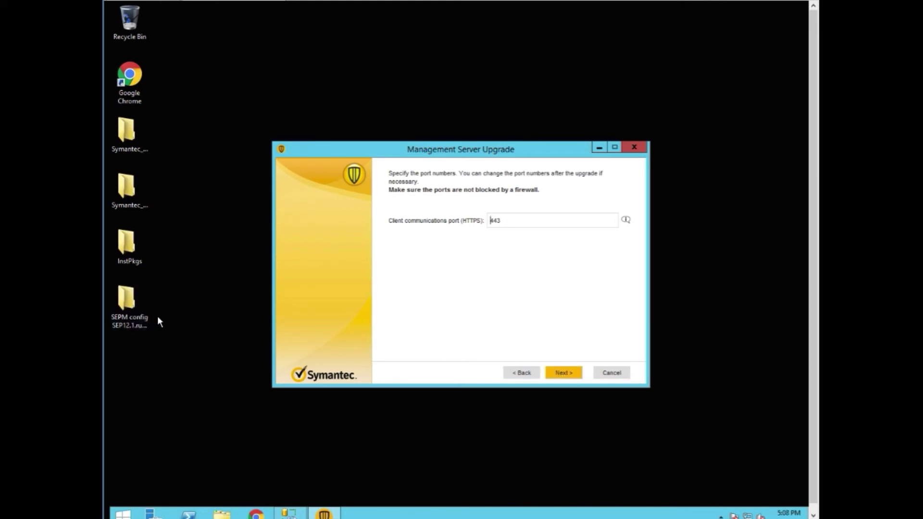
left_click(559, 373)
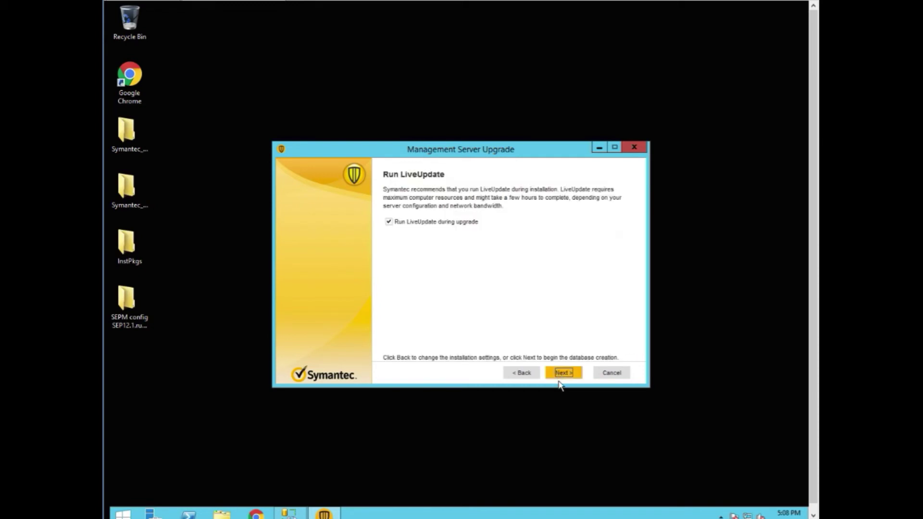
Disable 'Run LiveUpdate during upgrade' and start the server upgrade.
left_click(388, 222)
left_click(564, 374)
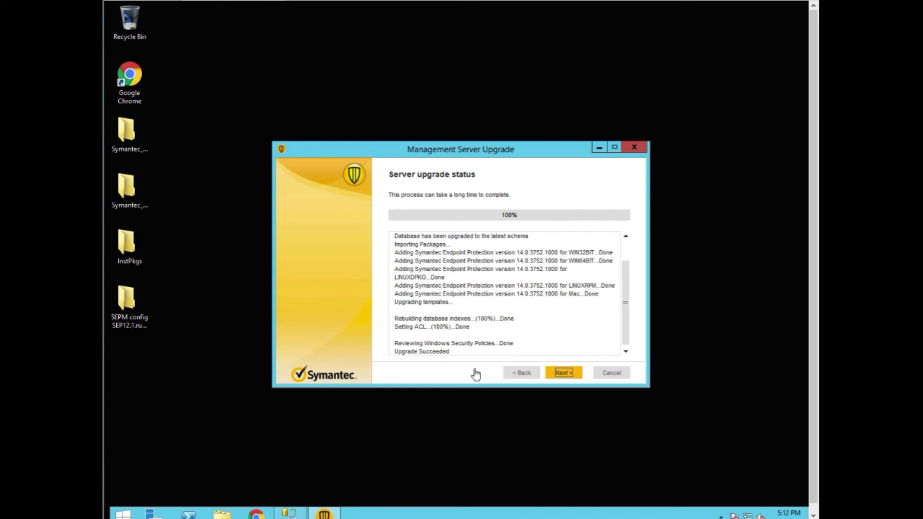
Uncheck 'Send anonymous data to Symantec' and continue through the final wizard pages.
left_click(560, 376)
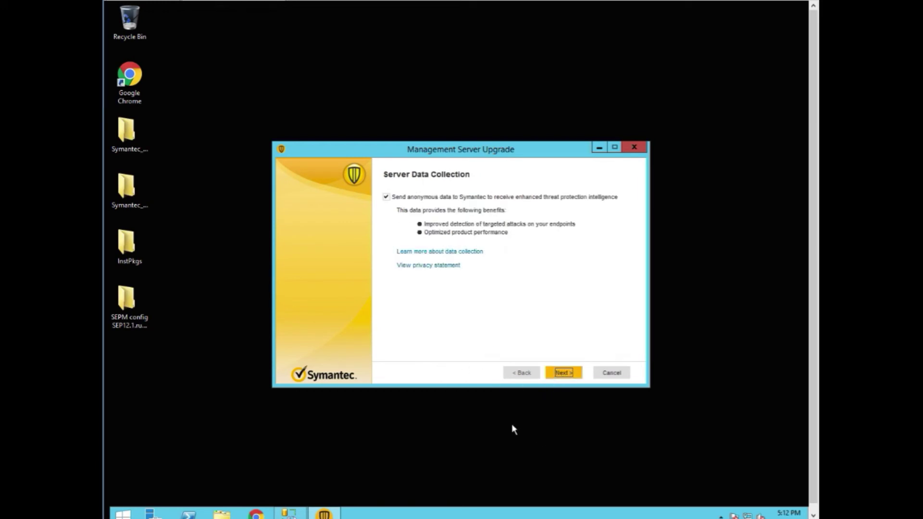
left_click(386, 197)
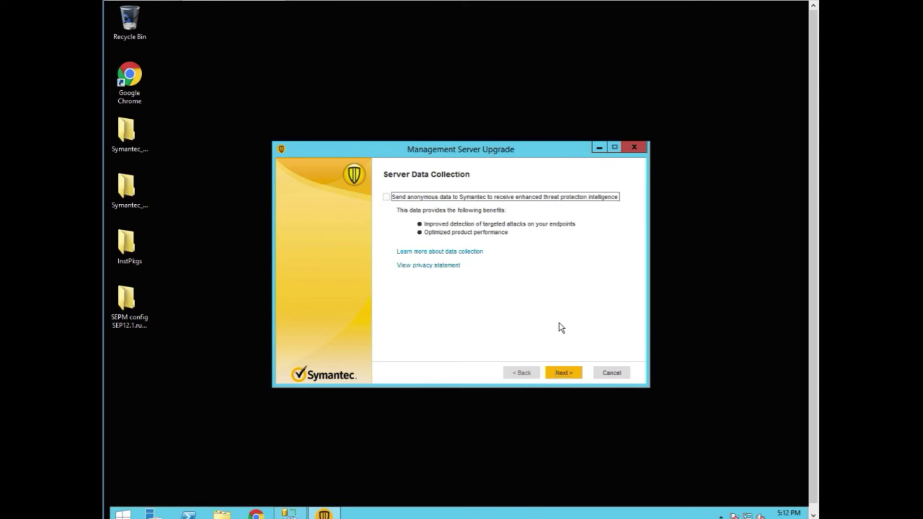
left_click(563, 373)
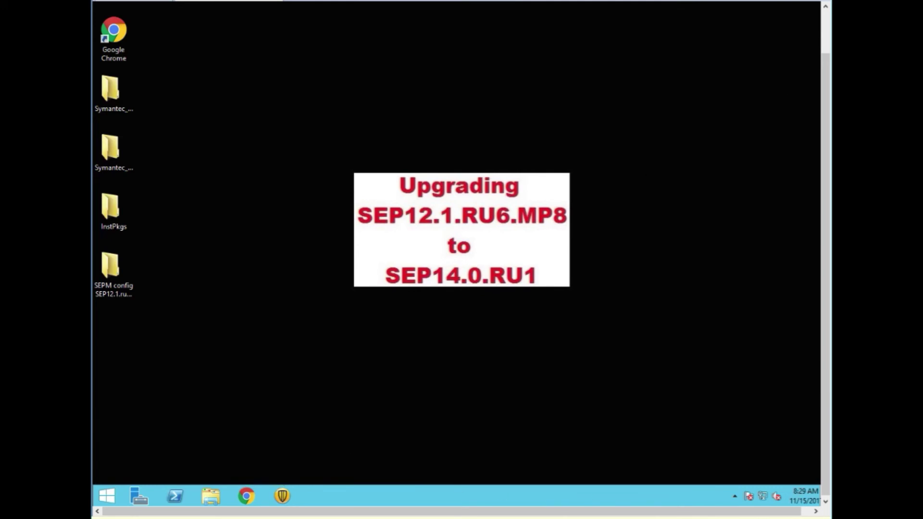
Bring up the Symantec Endpoint Protection Manager console logon window for W2K12R2:8443.
scroll(825, 28, "up", 2)
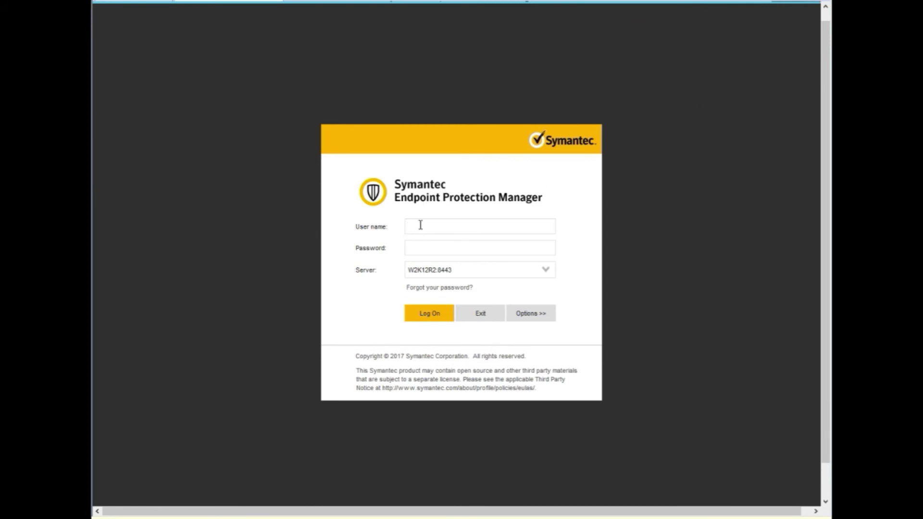
Enter the administrator user name and account password and submit the logon.
type("admin")
type("••")
type("••••••")
type("•")
key("Return")
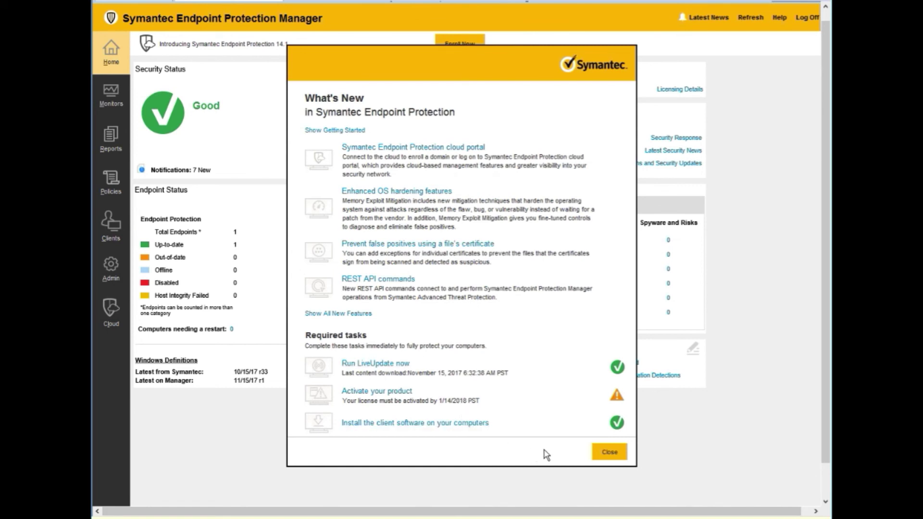
Close the What's New window to reveal the Home page with its 60-day trial license.
left_click(608, 454)
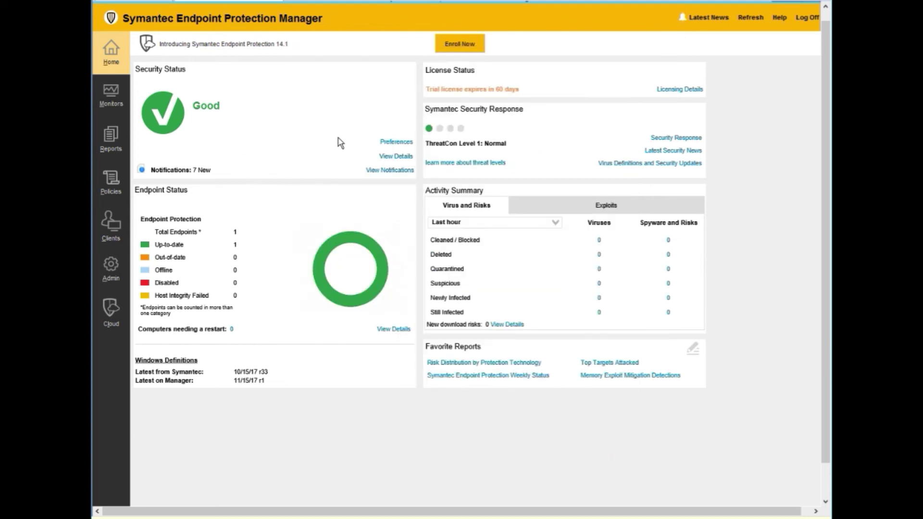
Show the Test-1 client group, where W2K12R2 is listed online.
left_click(106, 227)
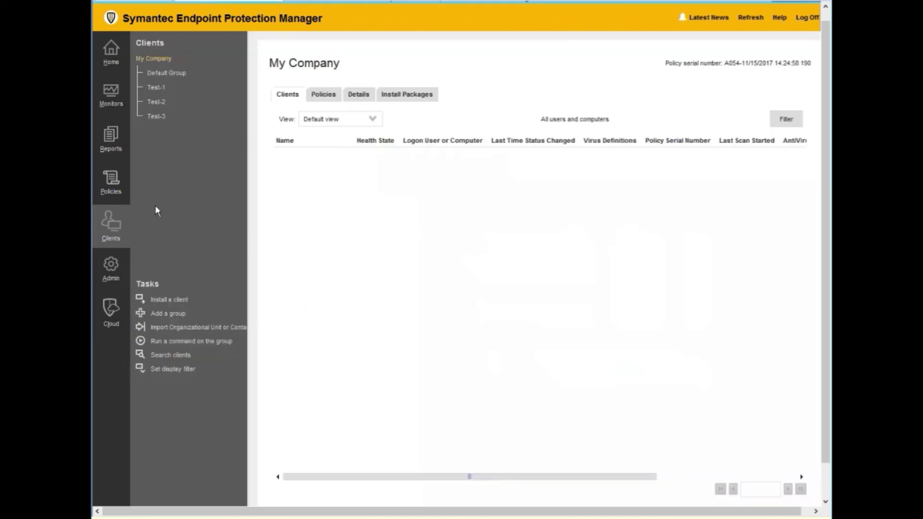
left_click(153, 89)
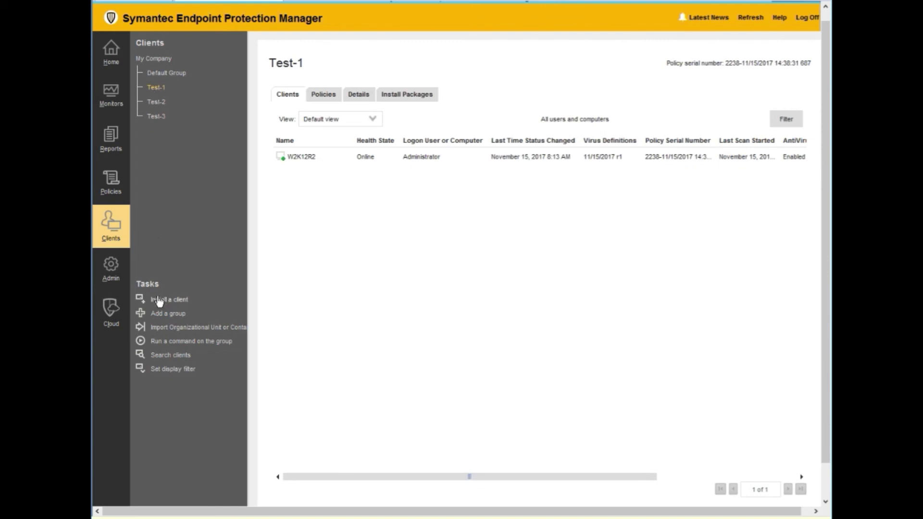
View the details of database server 192.168.145.129 under Admin > Servers.
left_click(108, 279)
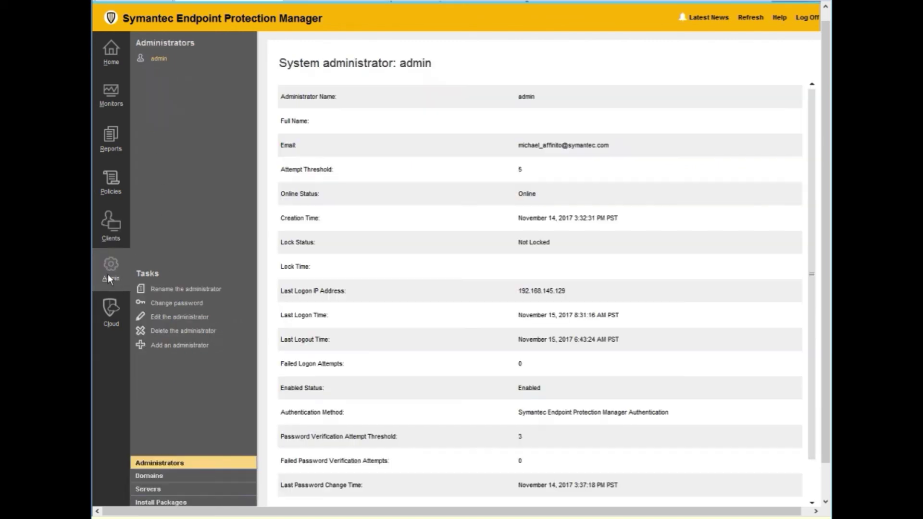
left_click(155, 488)
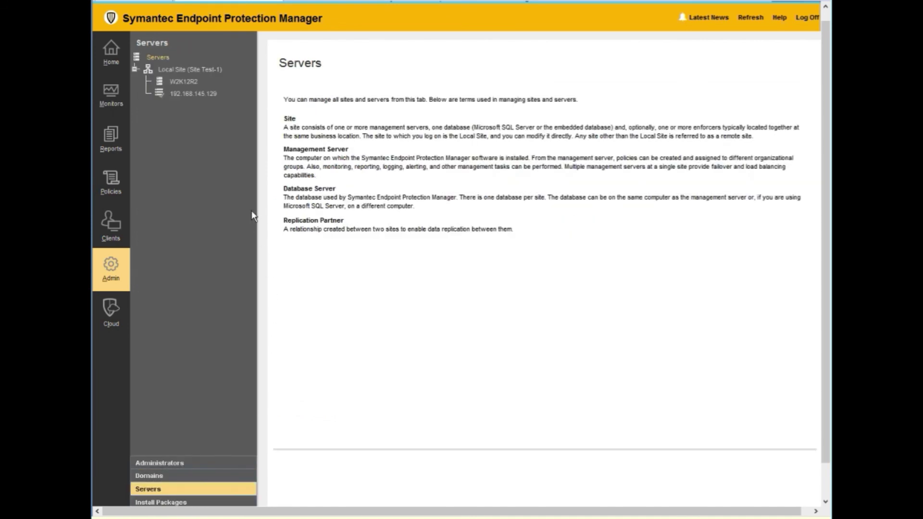
left_click(186, 95)
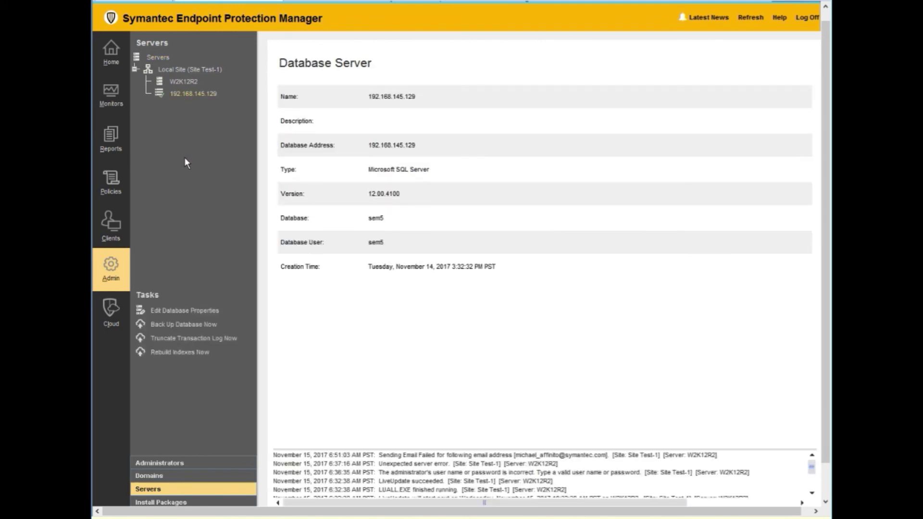
Review the Host Integrity, Application and Device Control, and Intrusion Prevention policies, then return to Admin.
left_click(110, 181)
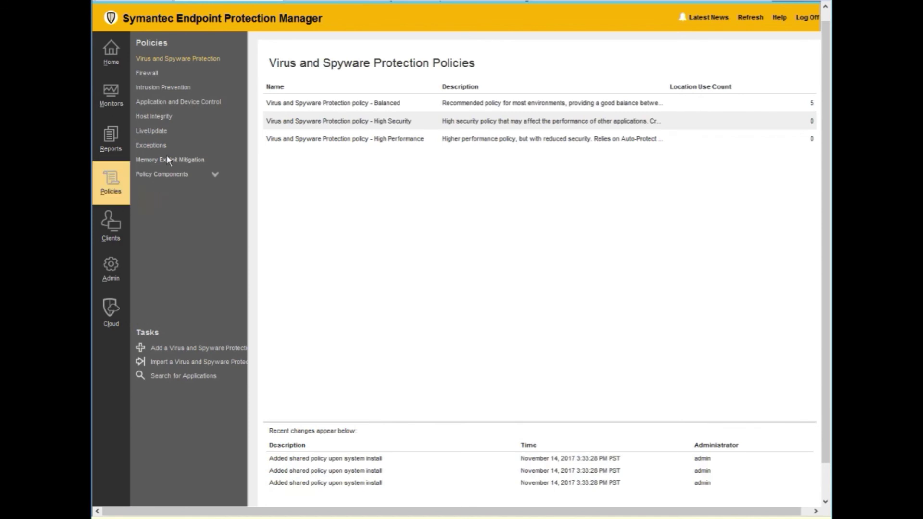
left_click(168, 117)
left_click(164, 102)
left_click(157, 87)
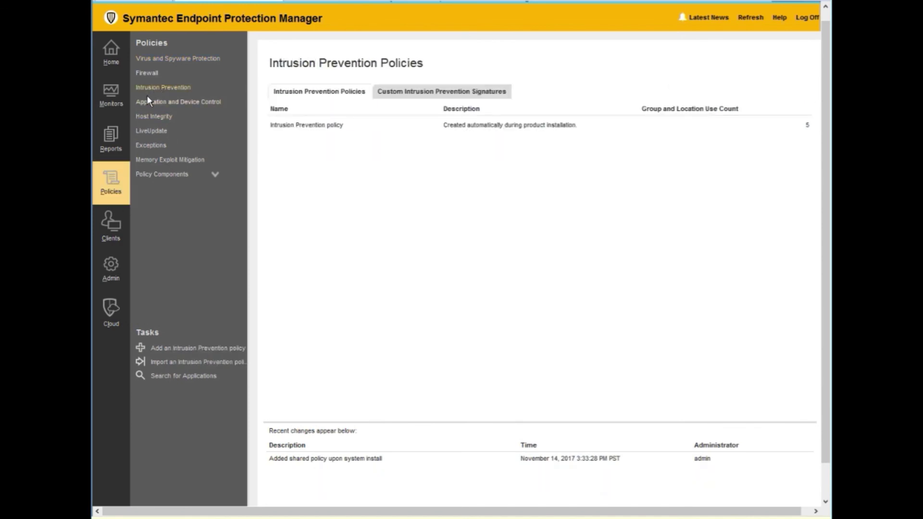
left_click(107, 272)
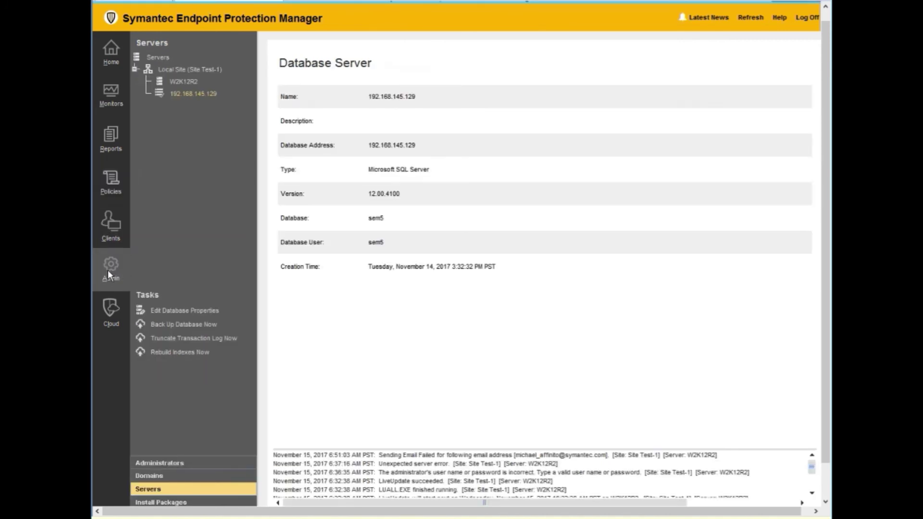
left_click(169, 501)
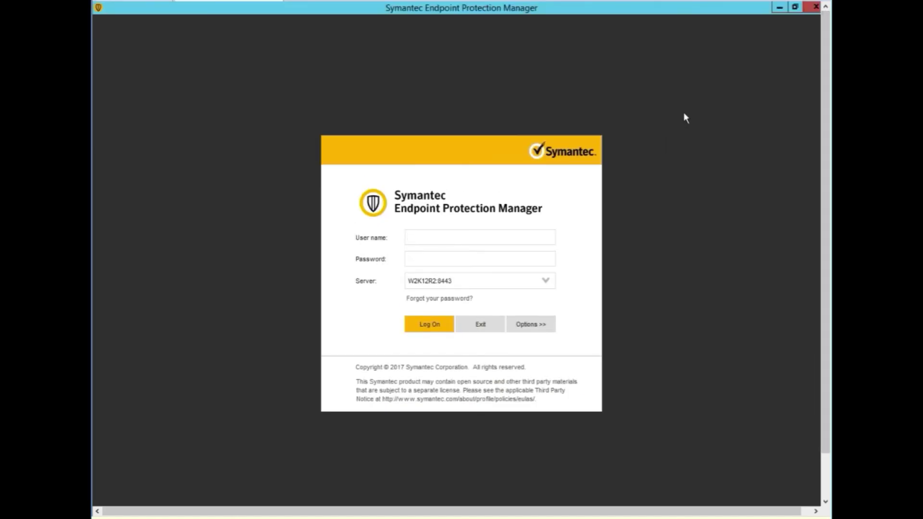
Close the Symantec Endpoint Protection Manager console window to leave the Windows desktop.
left_click(815, 7)
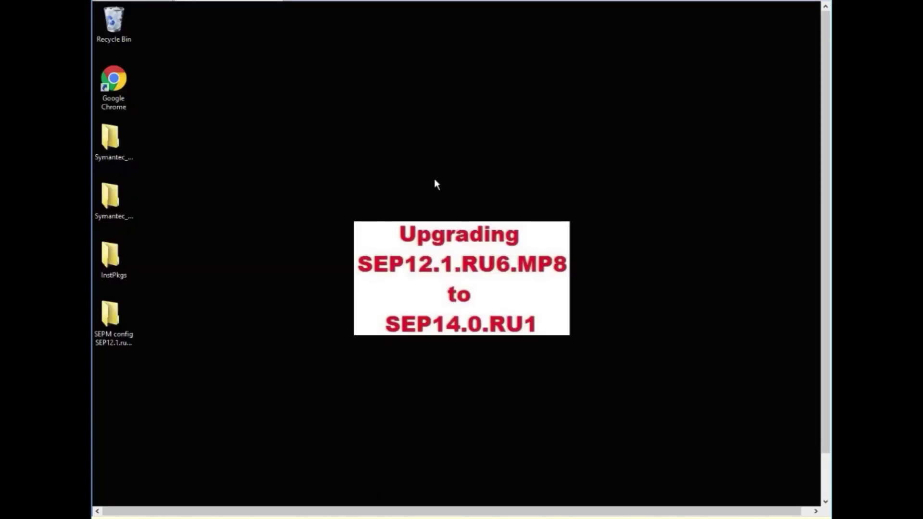
In File Explorer, browse to C:\Program Files (x86)\Symantec\Symantec Endpoint Protection Manager\Tools.
left_click(826, 480)
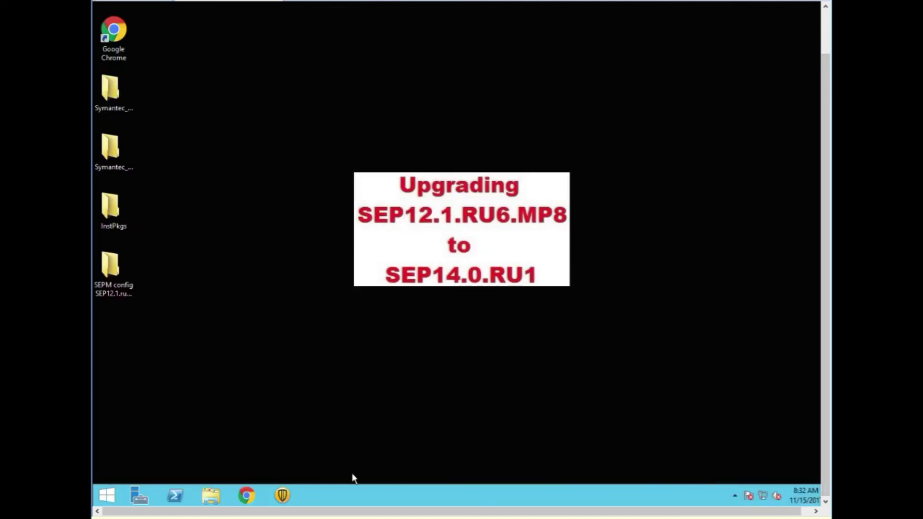
left_click(212, 502)
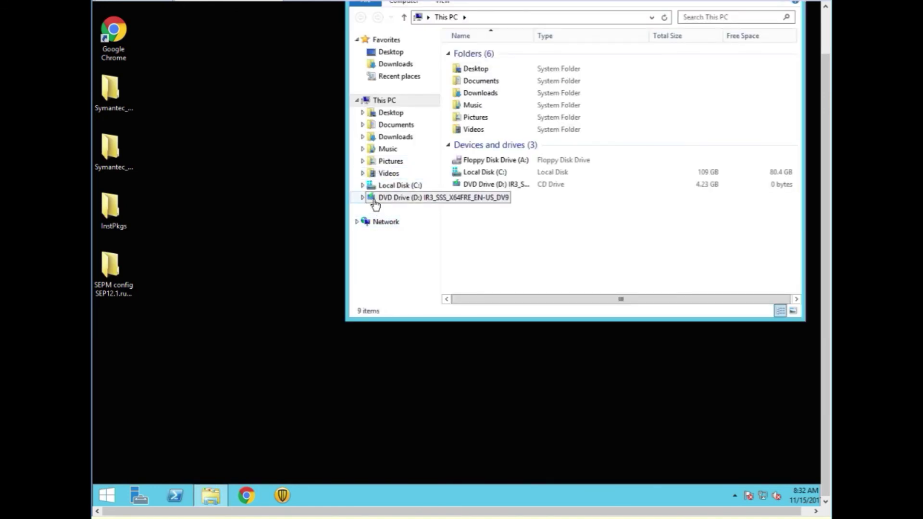
left_click(399, 185)
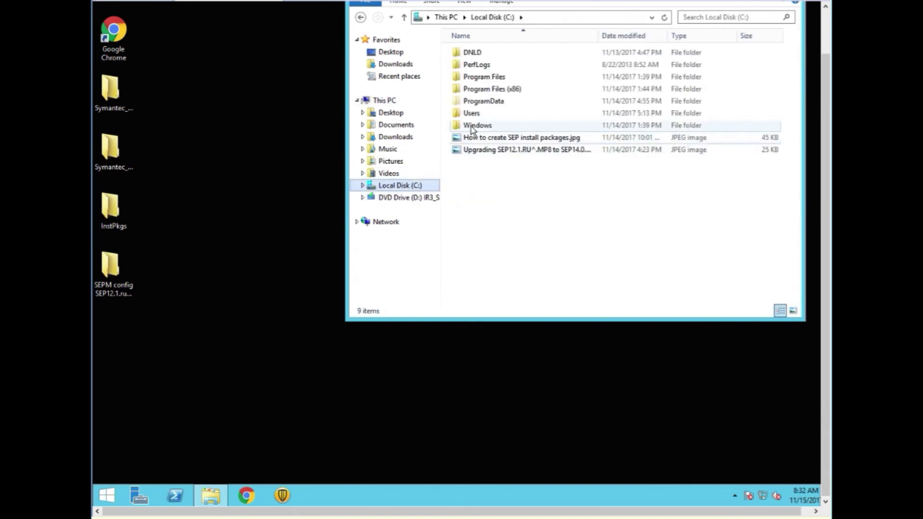
double_click(481, 89)
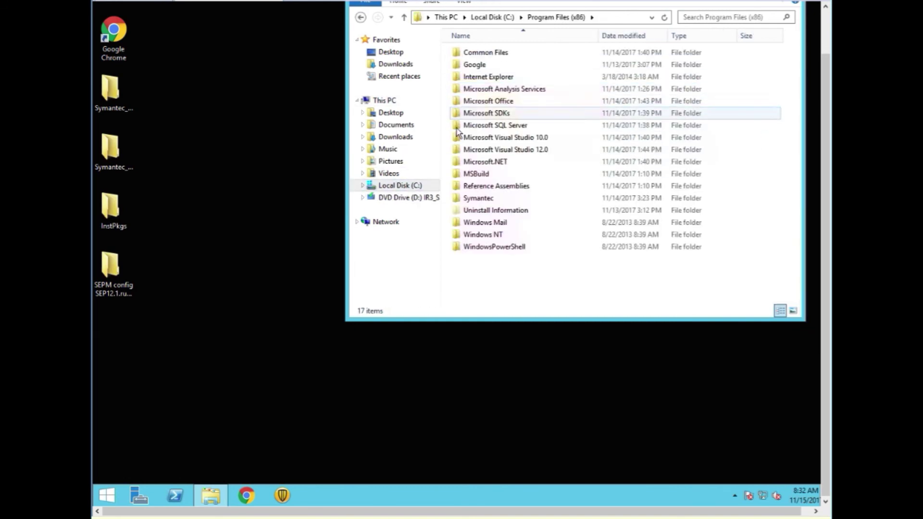
double_click(460, 200)
double_click(459, 79)
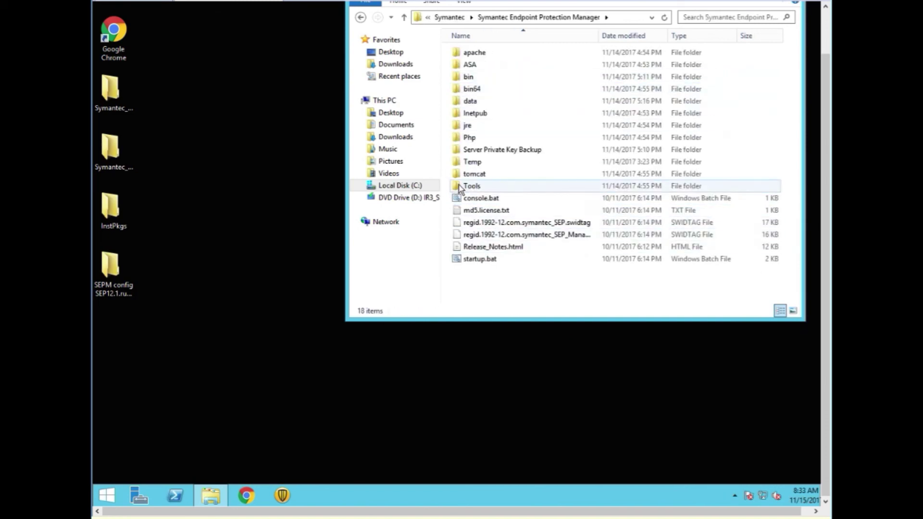
double_click(459, 187)
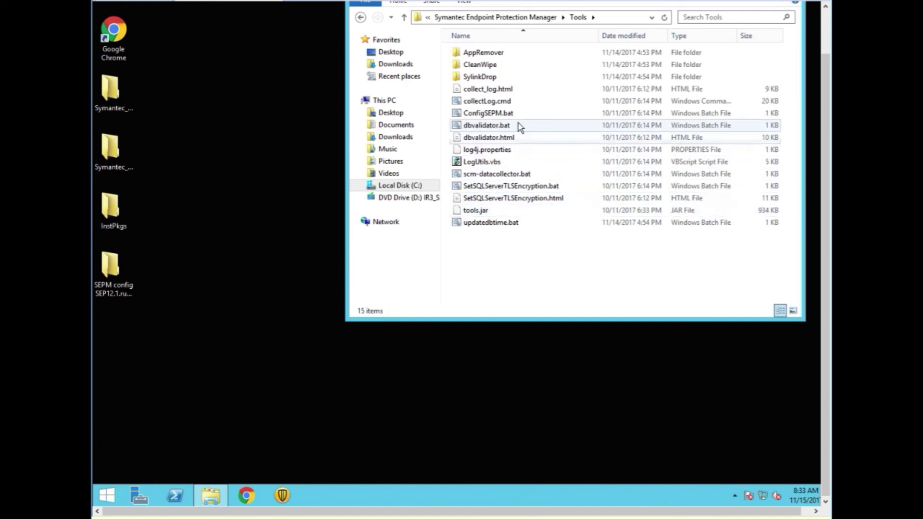
Run dbvalidator.bat and dismiss its finished console window.
right_click(485, 128)
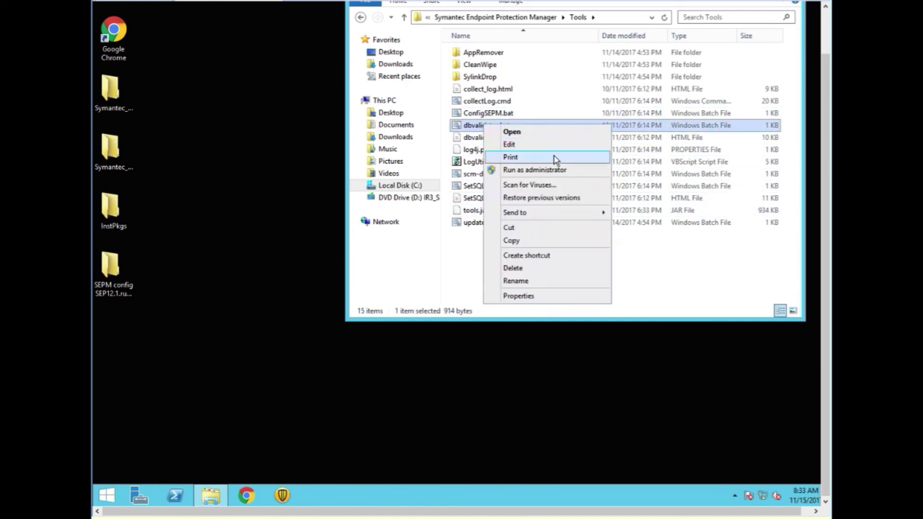
left_click(534, 170)
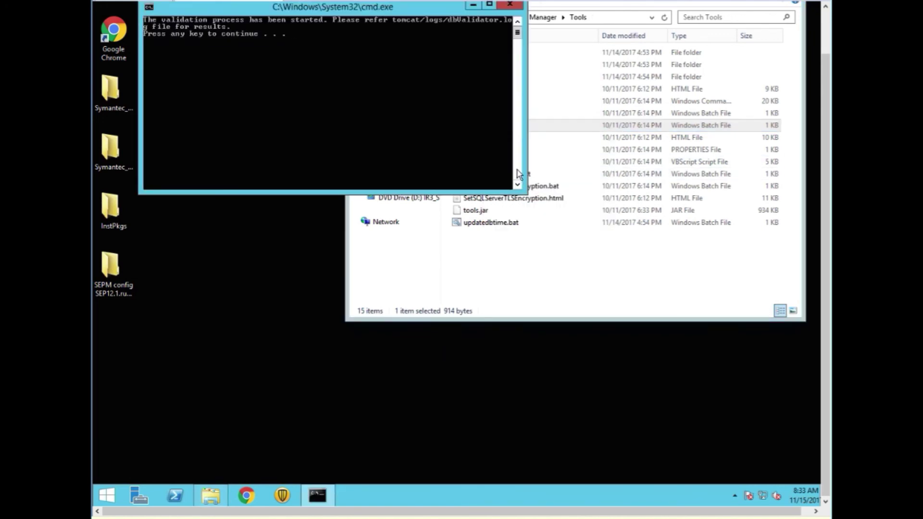
key("Return")
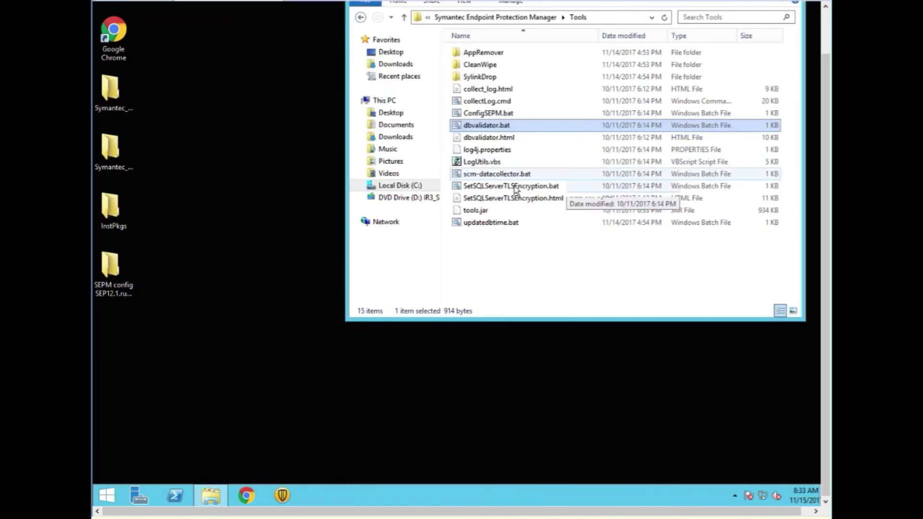
Open the tomcat\logs folder and jump the file list to the dbvalidator logs.
left_click(500, 19)
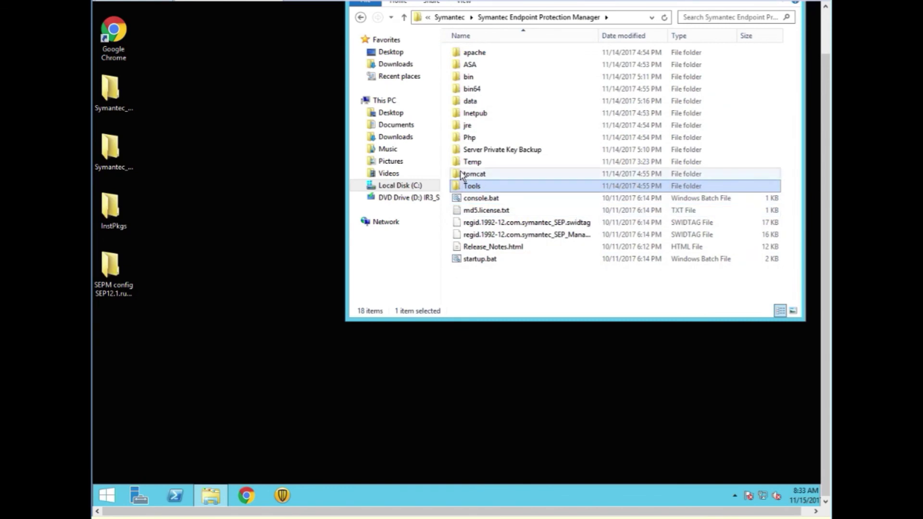
double_click(458, 176)
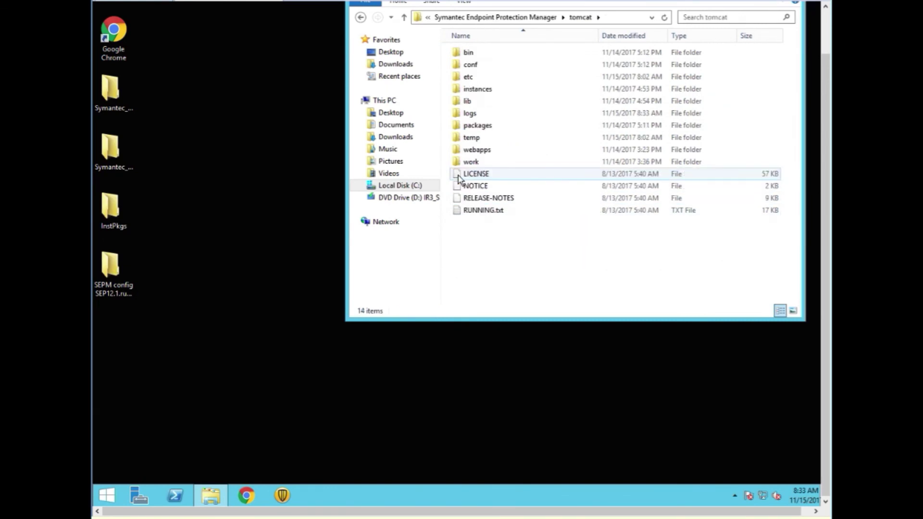
double_click(460, 114)
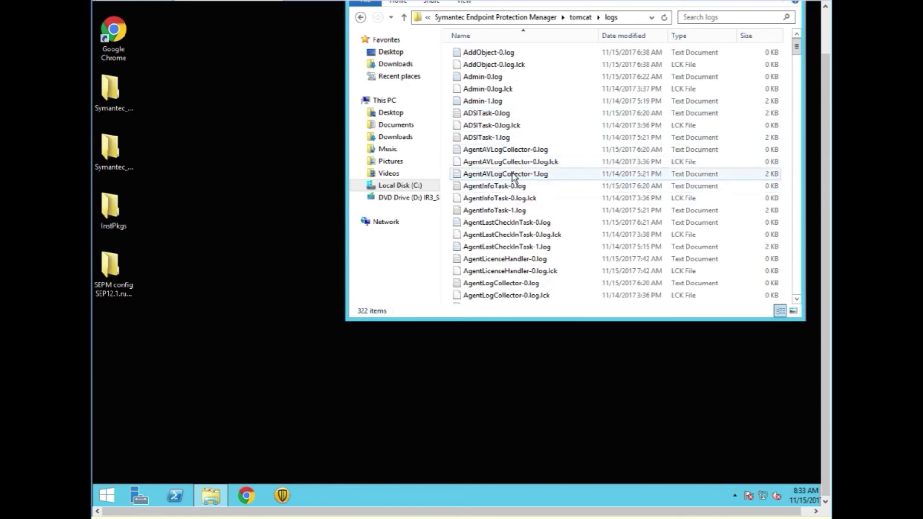
left_click(514, 177)
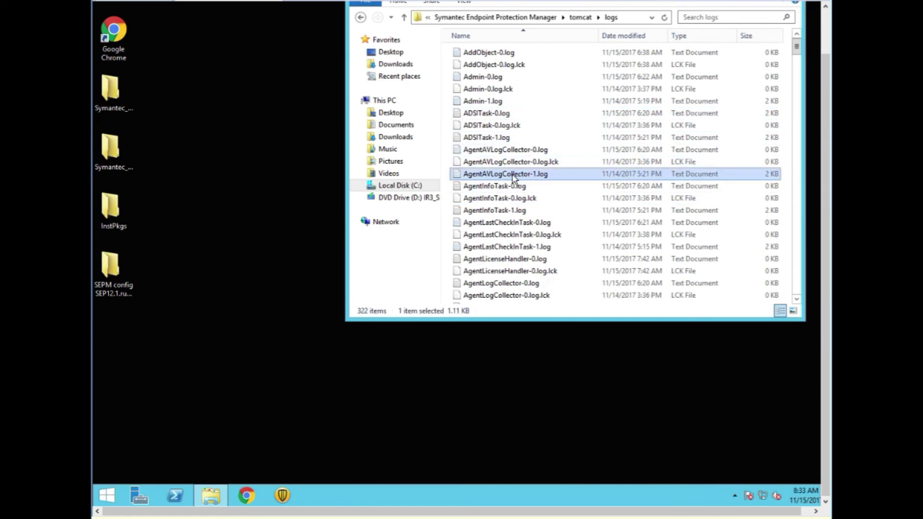
key("d")
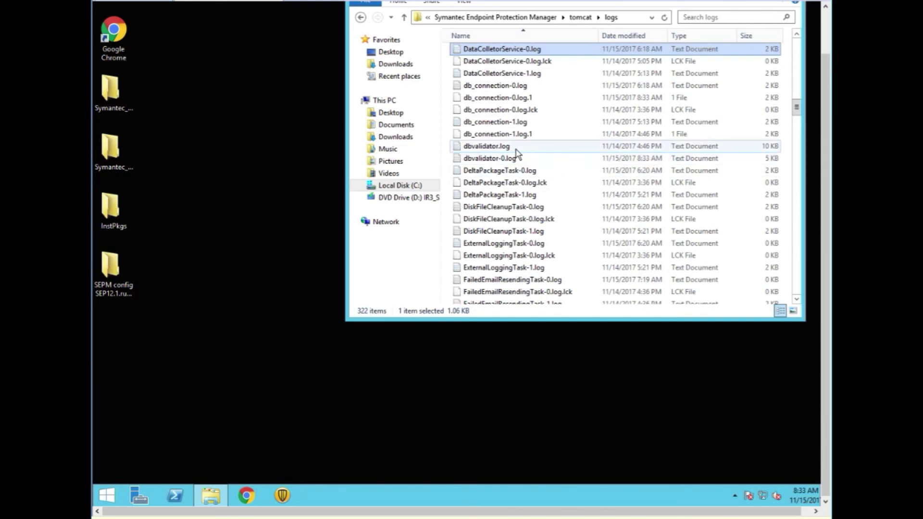
Open dbvalidator-0.log in Notepad and highlight the SUCCESSFUL LiveUpdate validation result at its end.
right_click(493, 163)
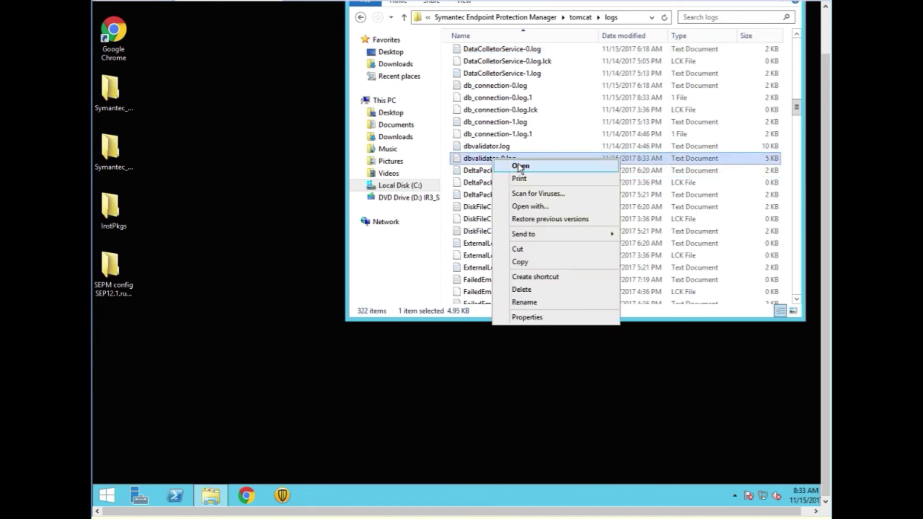
left_click(524, 167)
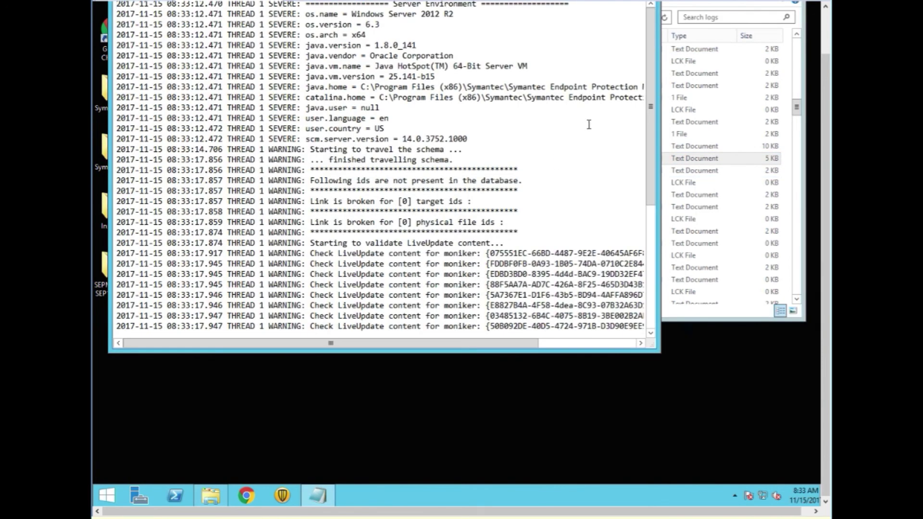
left_click_drag(650, 142, 636, 283)
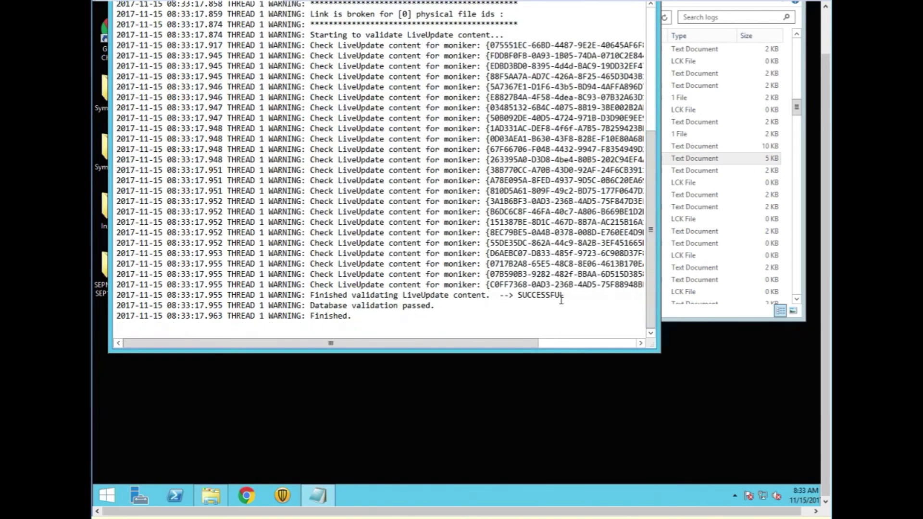
left_click_drag(564, 295, 518, 295)
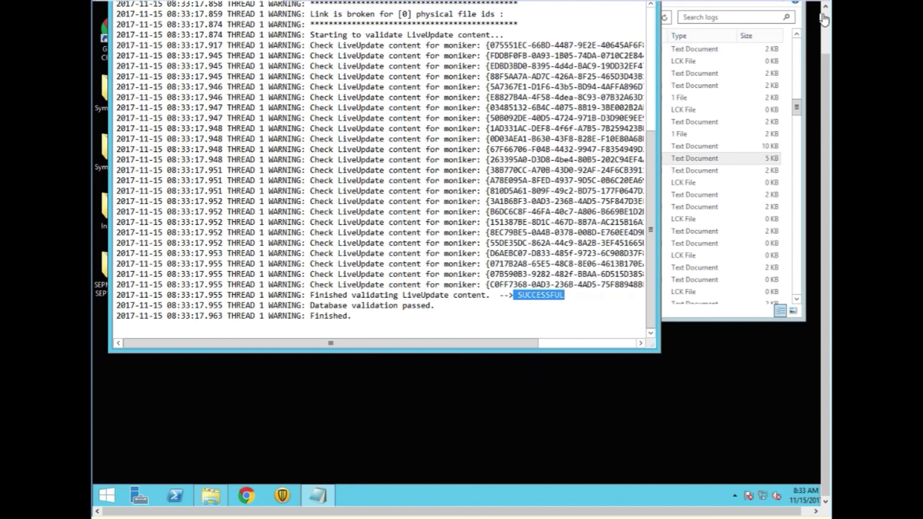
scroll(812, 29, "up", 2)
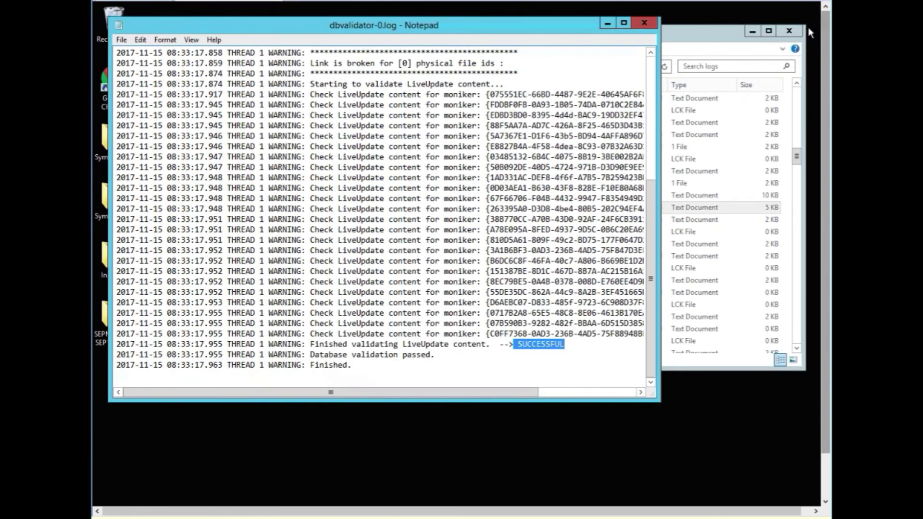
Close the dbvalidator log in Notepad and the tomcat logs folder window.
left_click(644, 23)
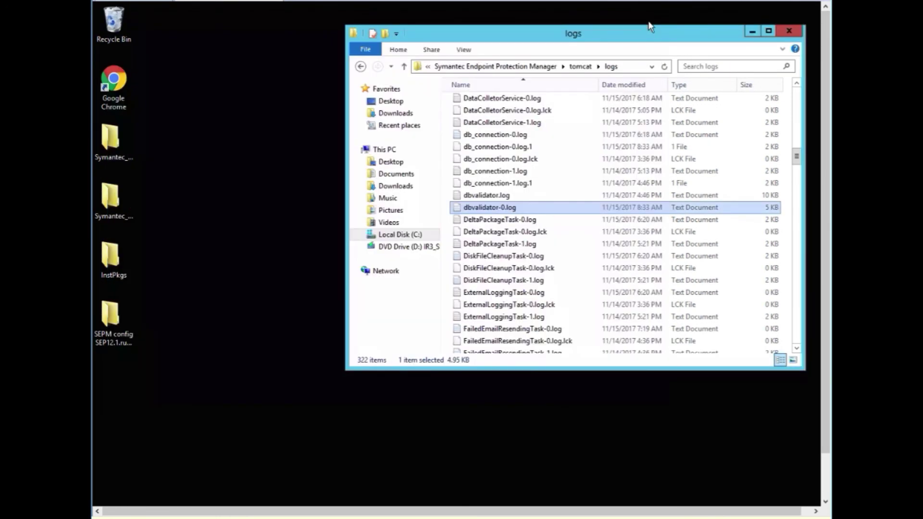
left_click(789, 31)
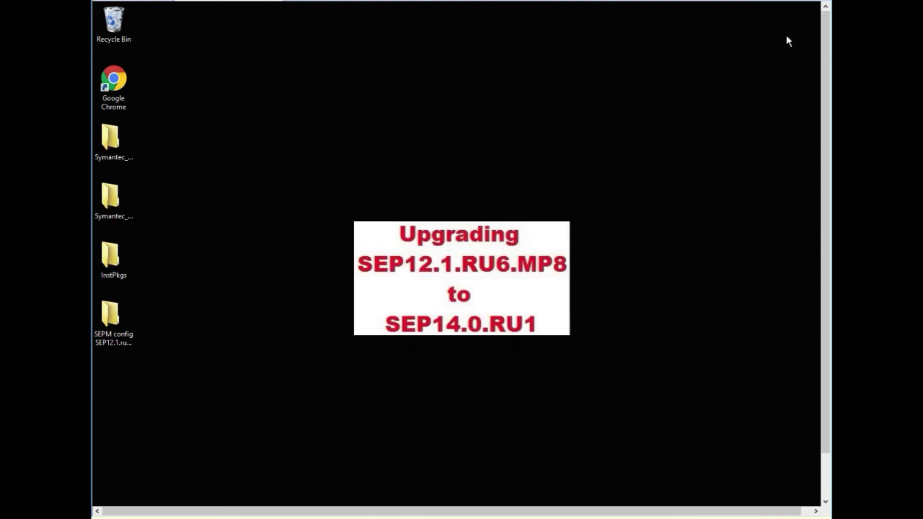